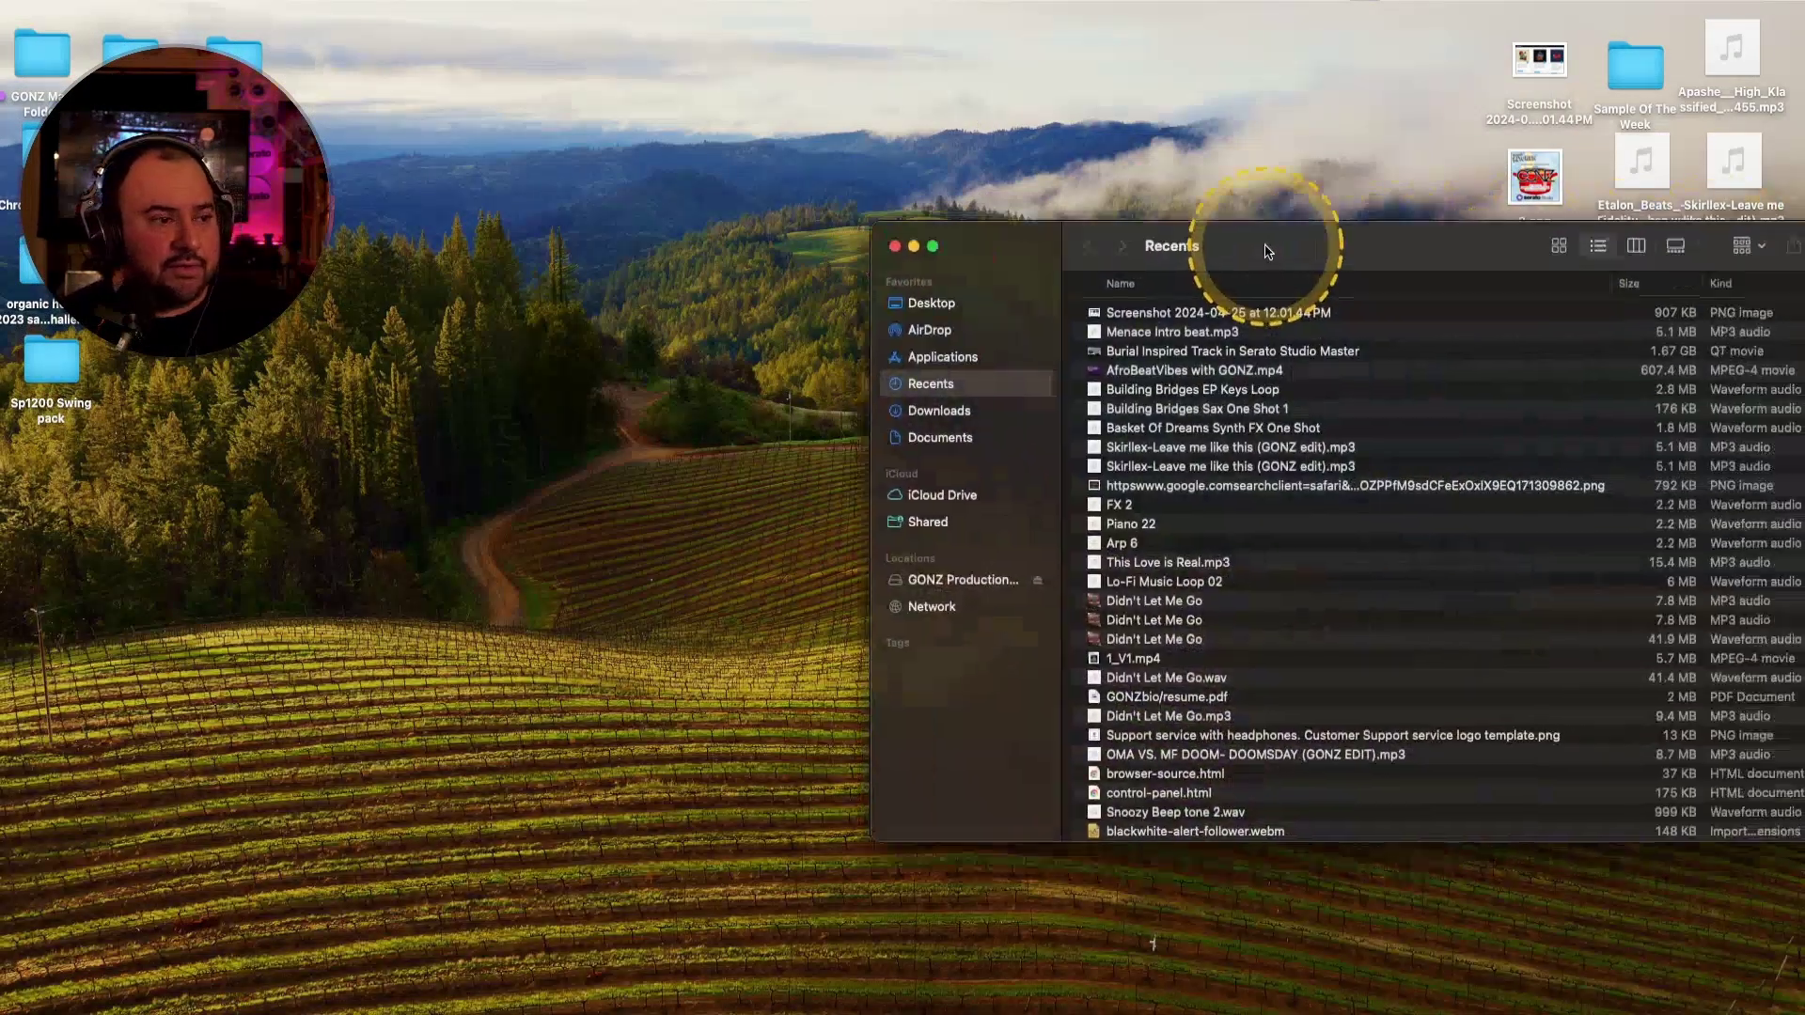
Navigate from Desktop up to Macintosh HD, then into Users › gonz › Music.
left_click_drag(1208, 221, 664, 161)
left_click(338, 216)
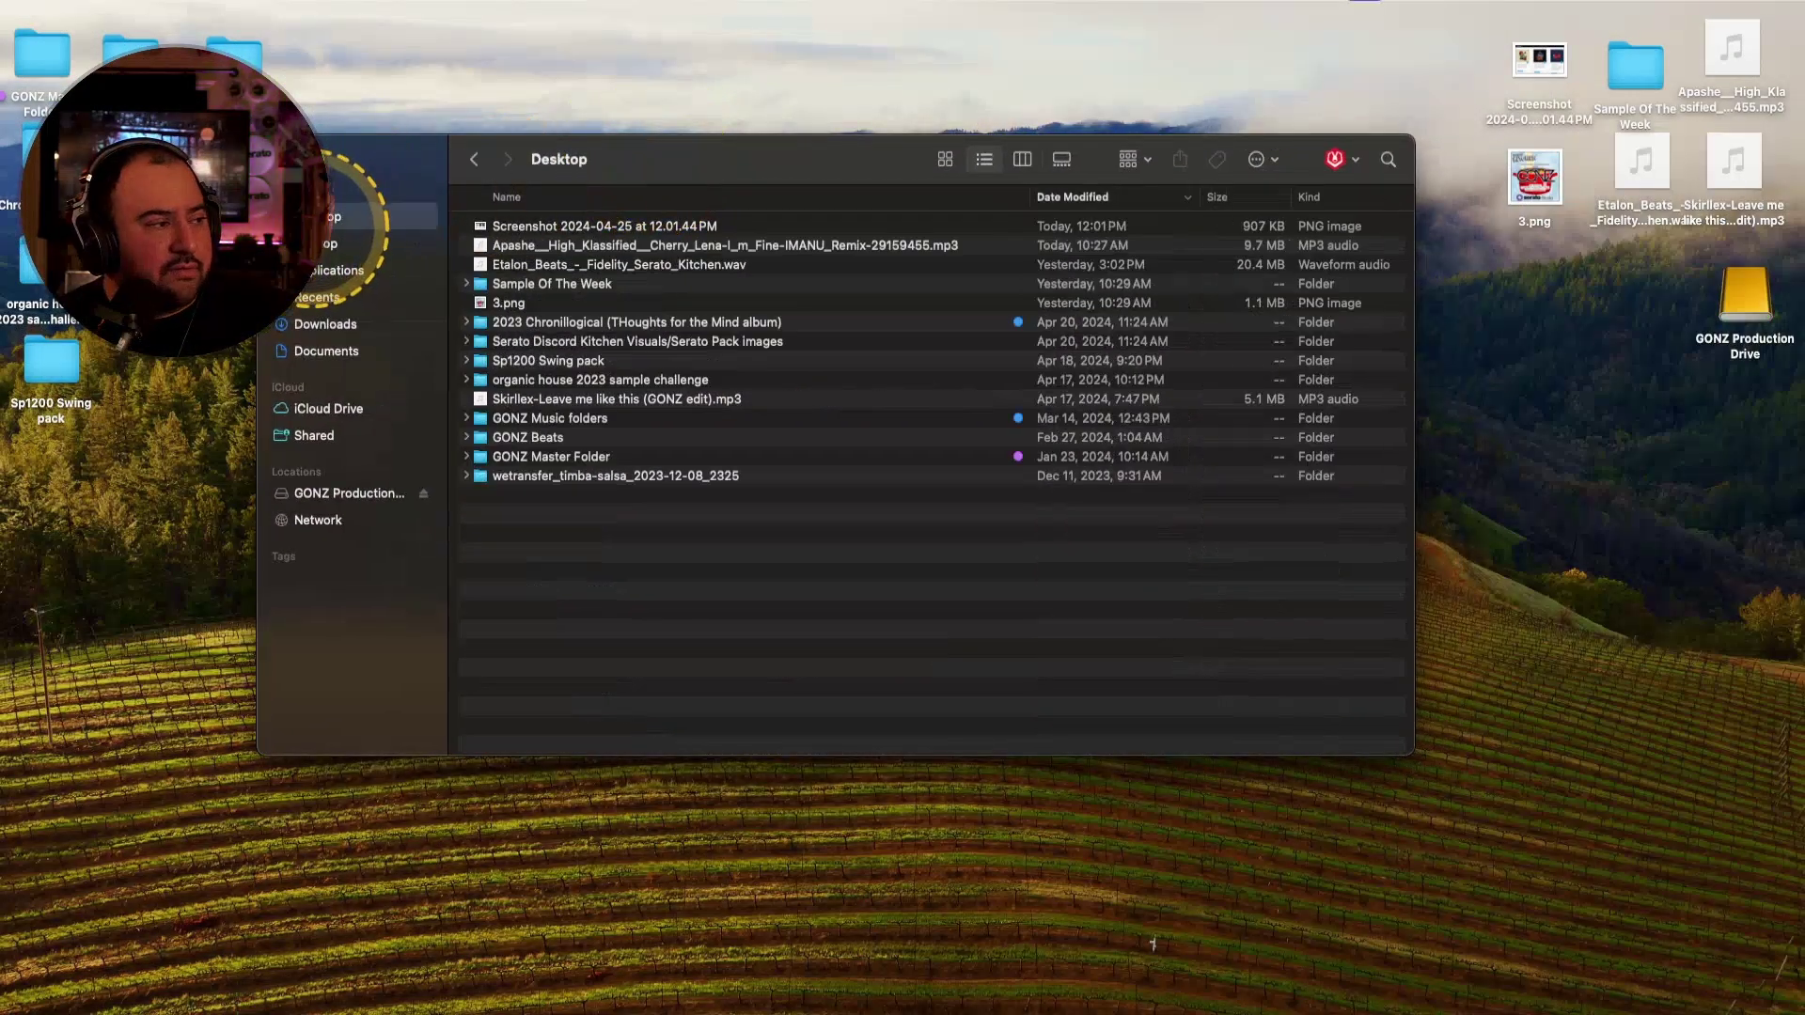
right_click(571, 161)
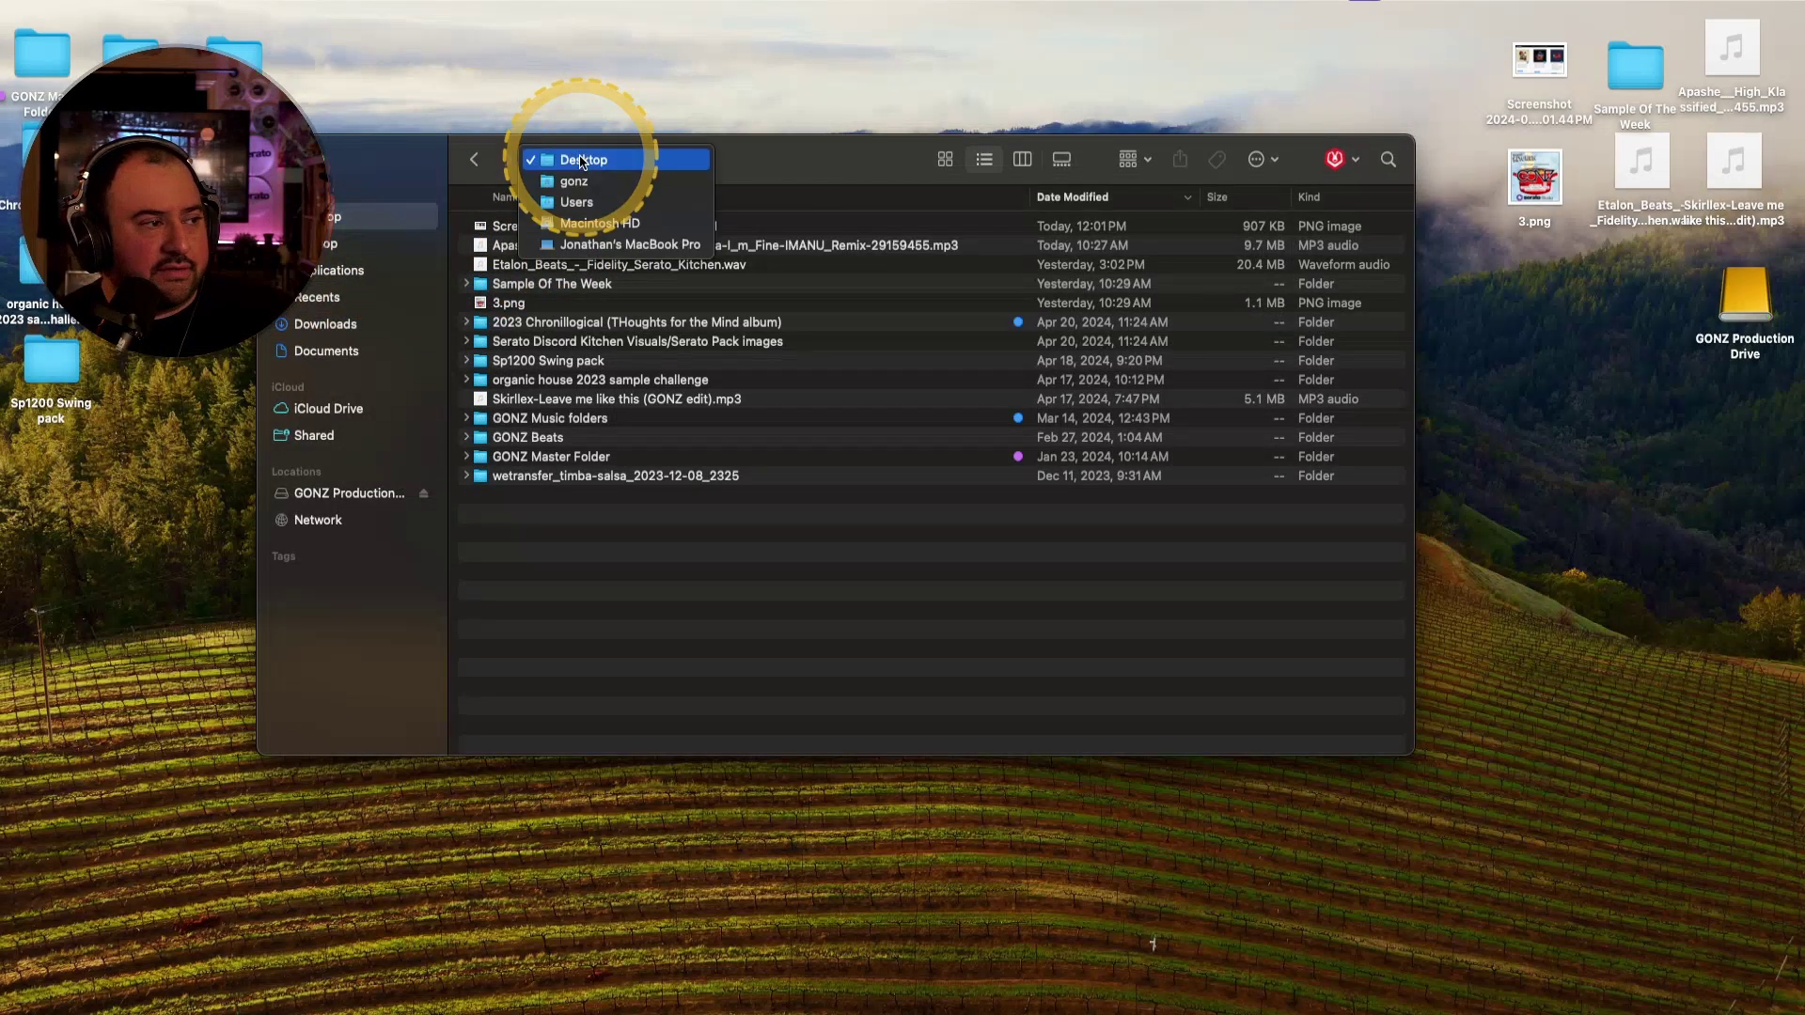
left_click(597, 223)
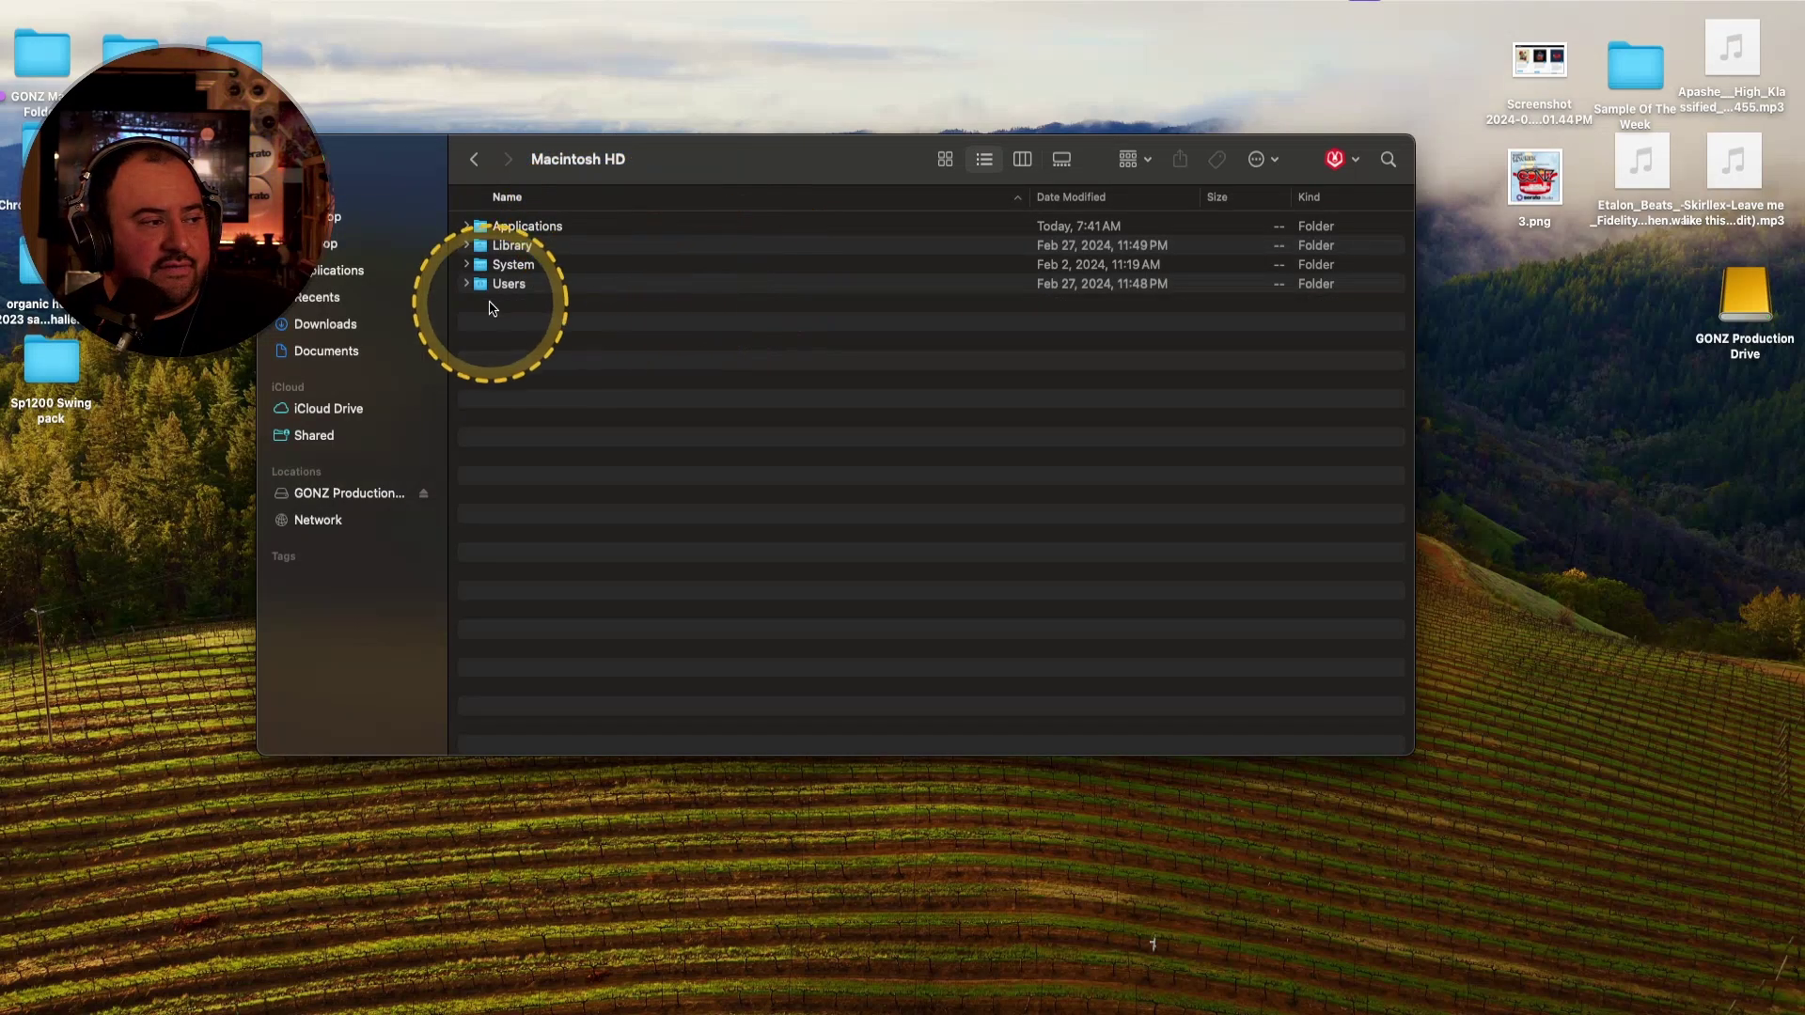
double_click(533, 287)
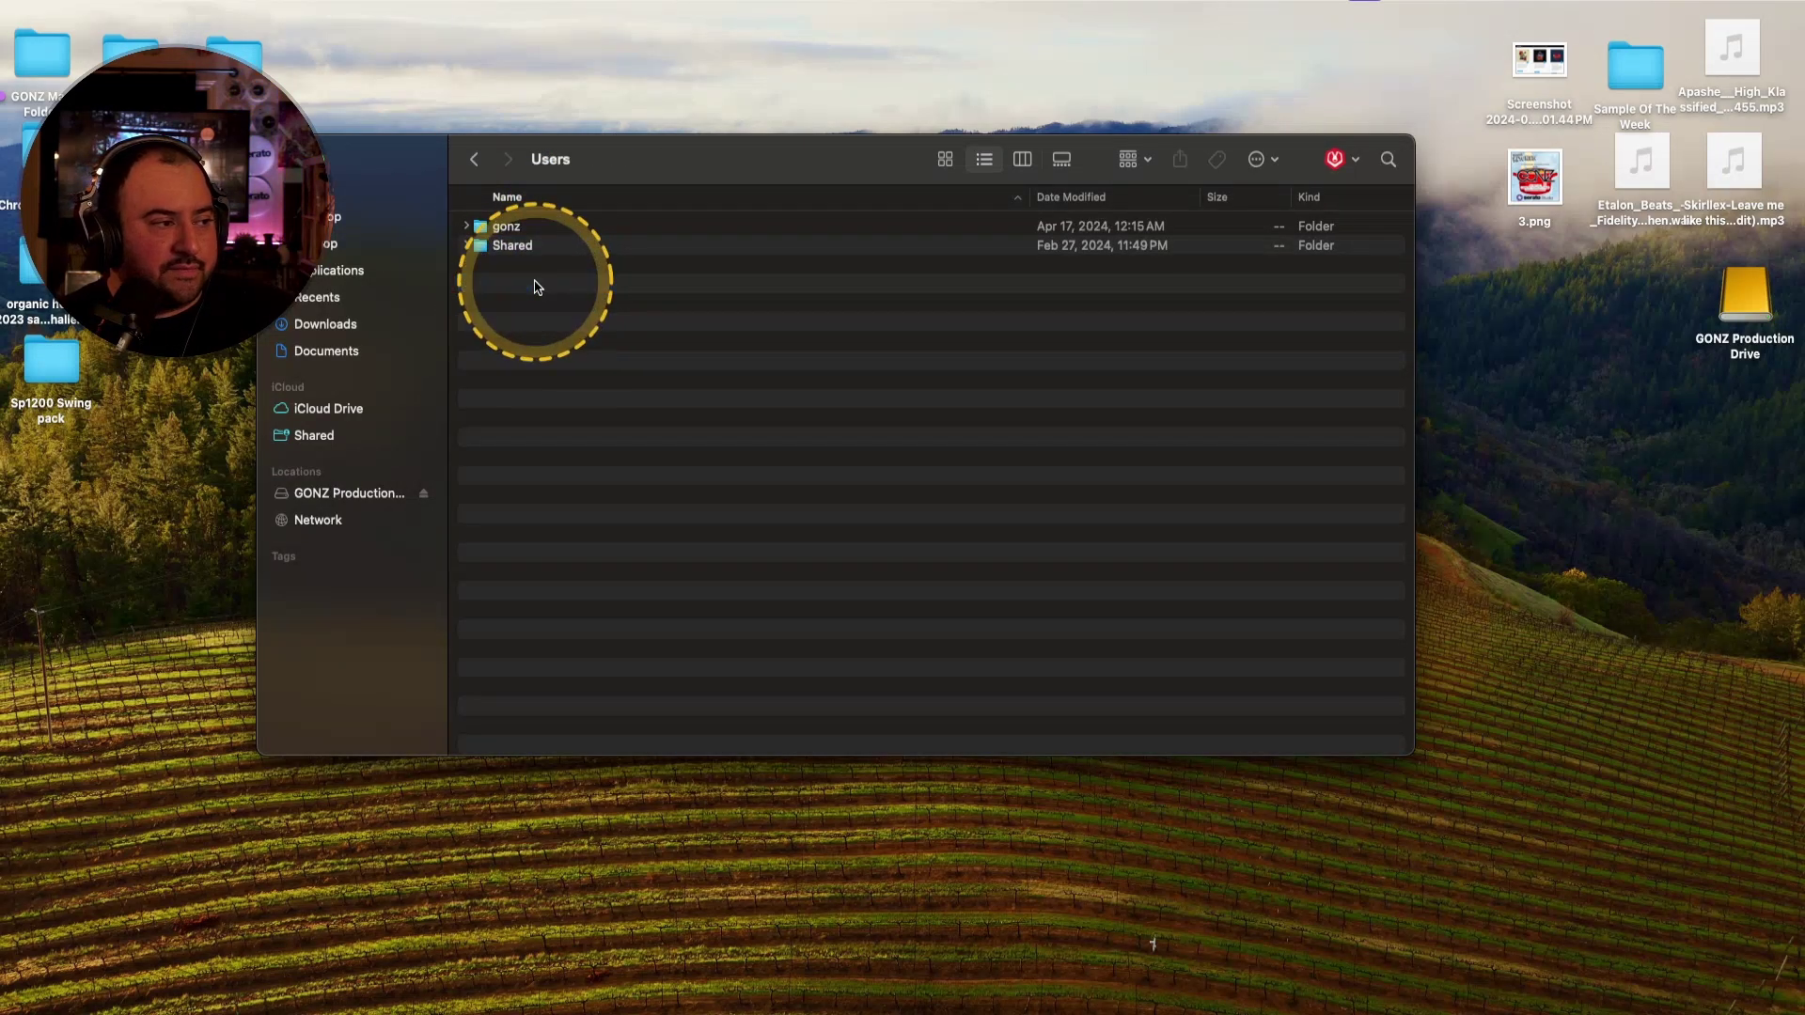
left_click(520, 231)
double_click(518, 232)
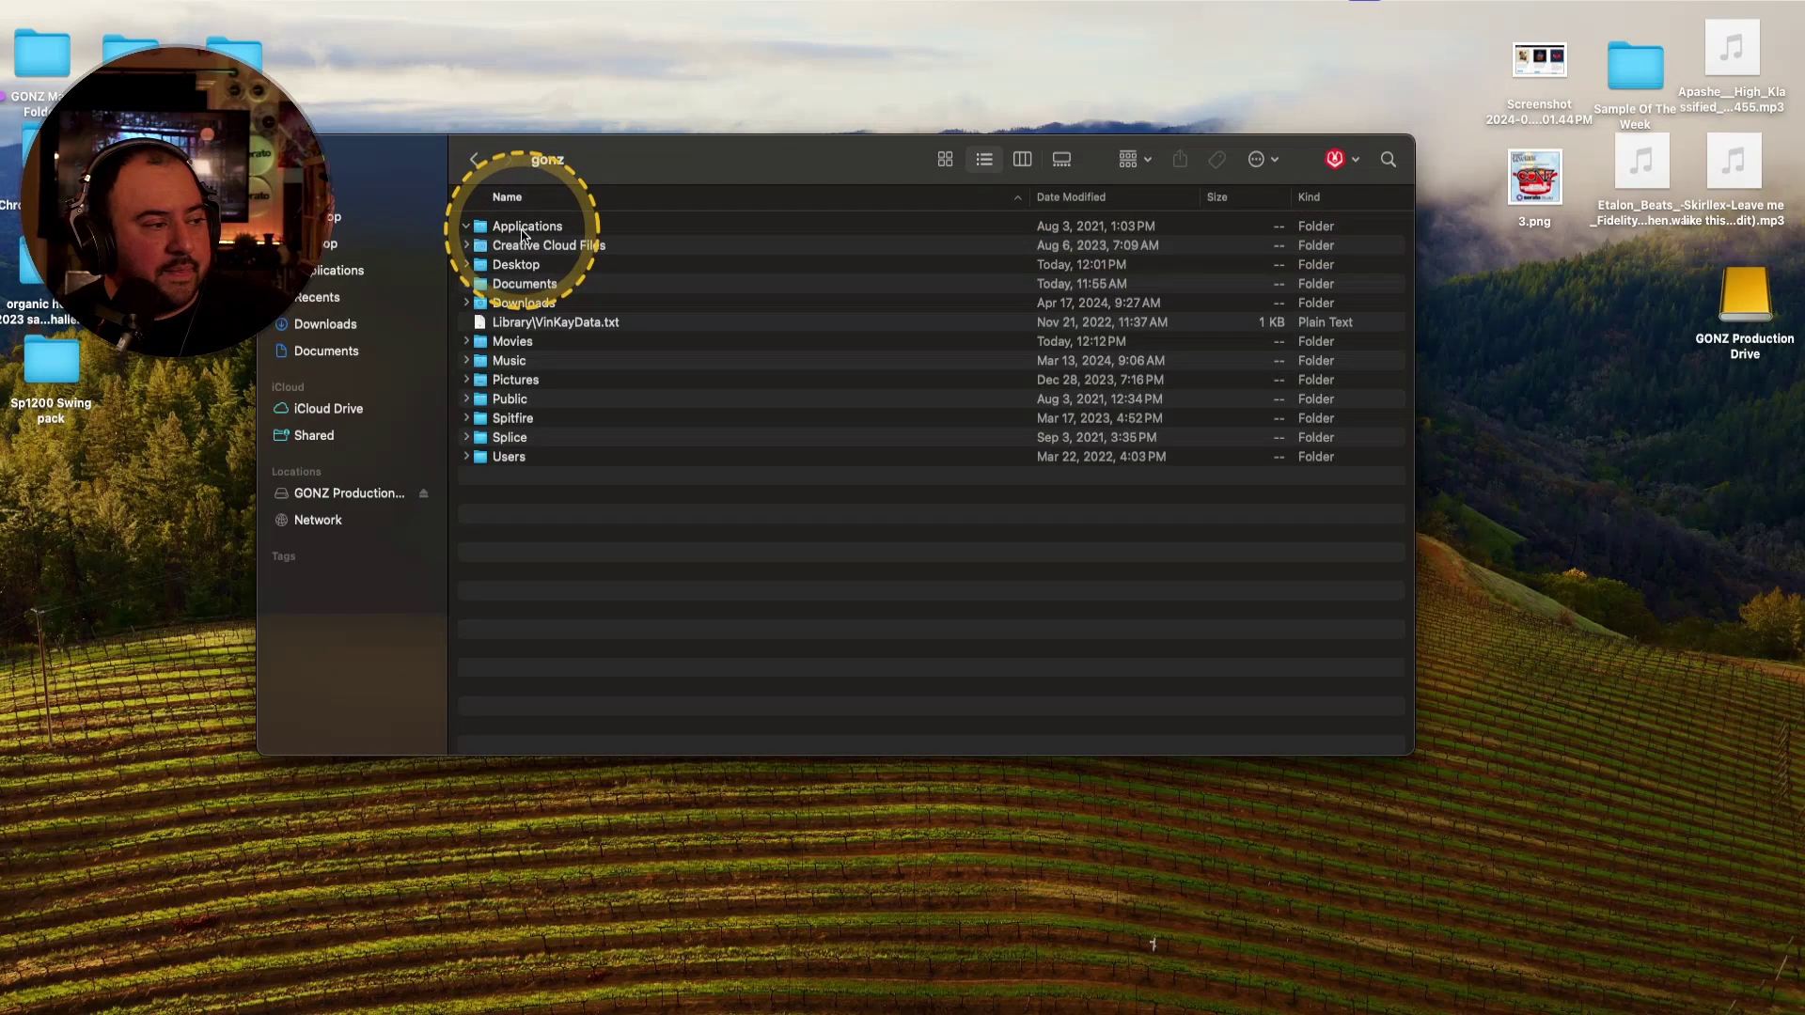
double_click(510, 362)
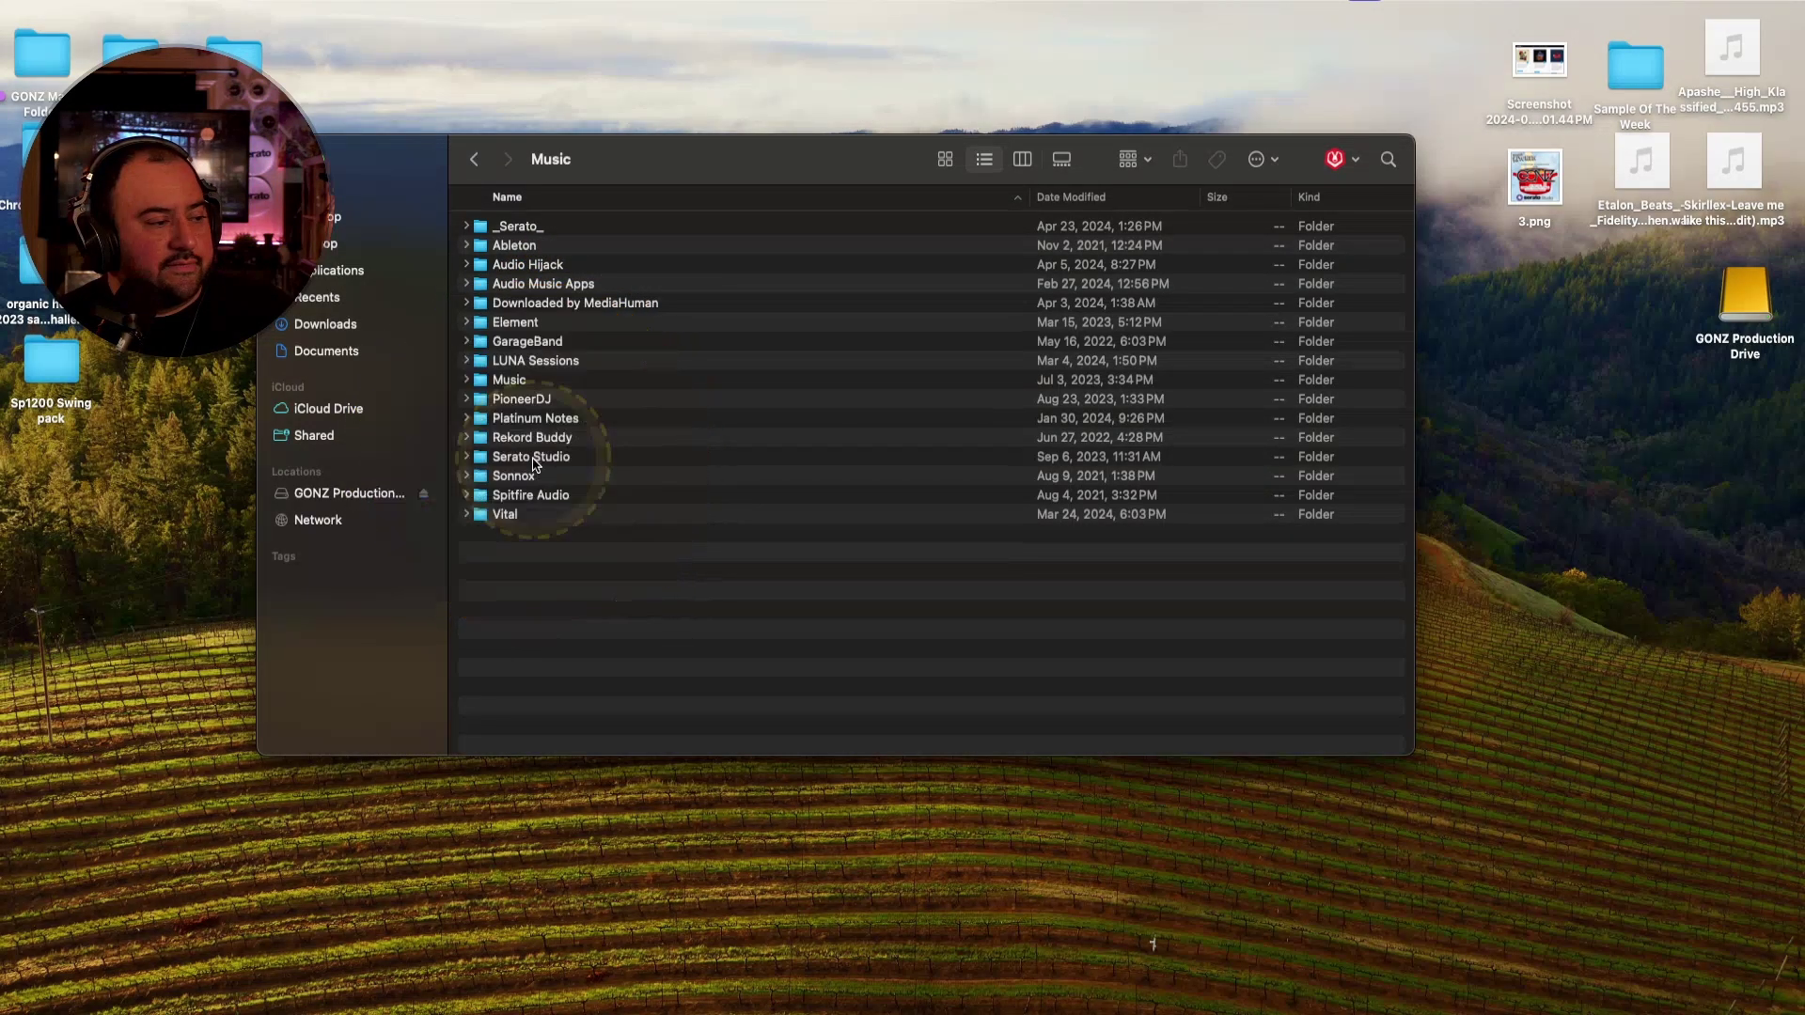
Open Serato Studio › Content, look briefly into Patterns, then open Serato Packs.
left_click(532, 460)
double_click(533, 460)
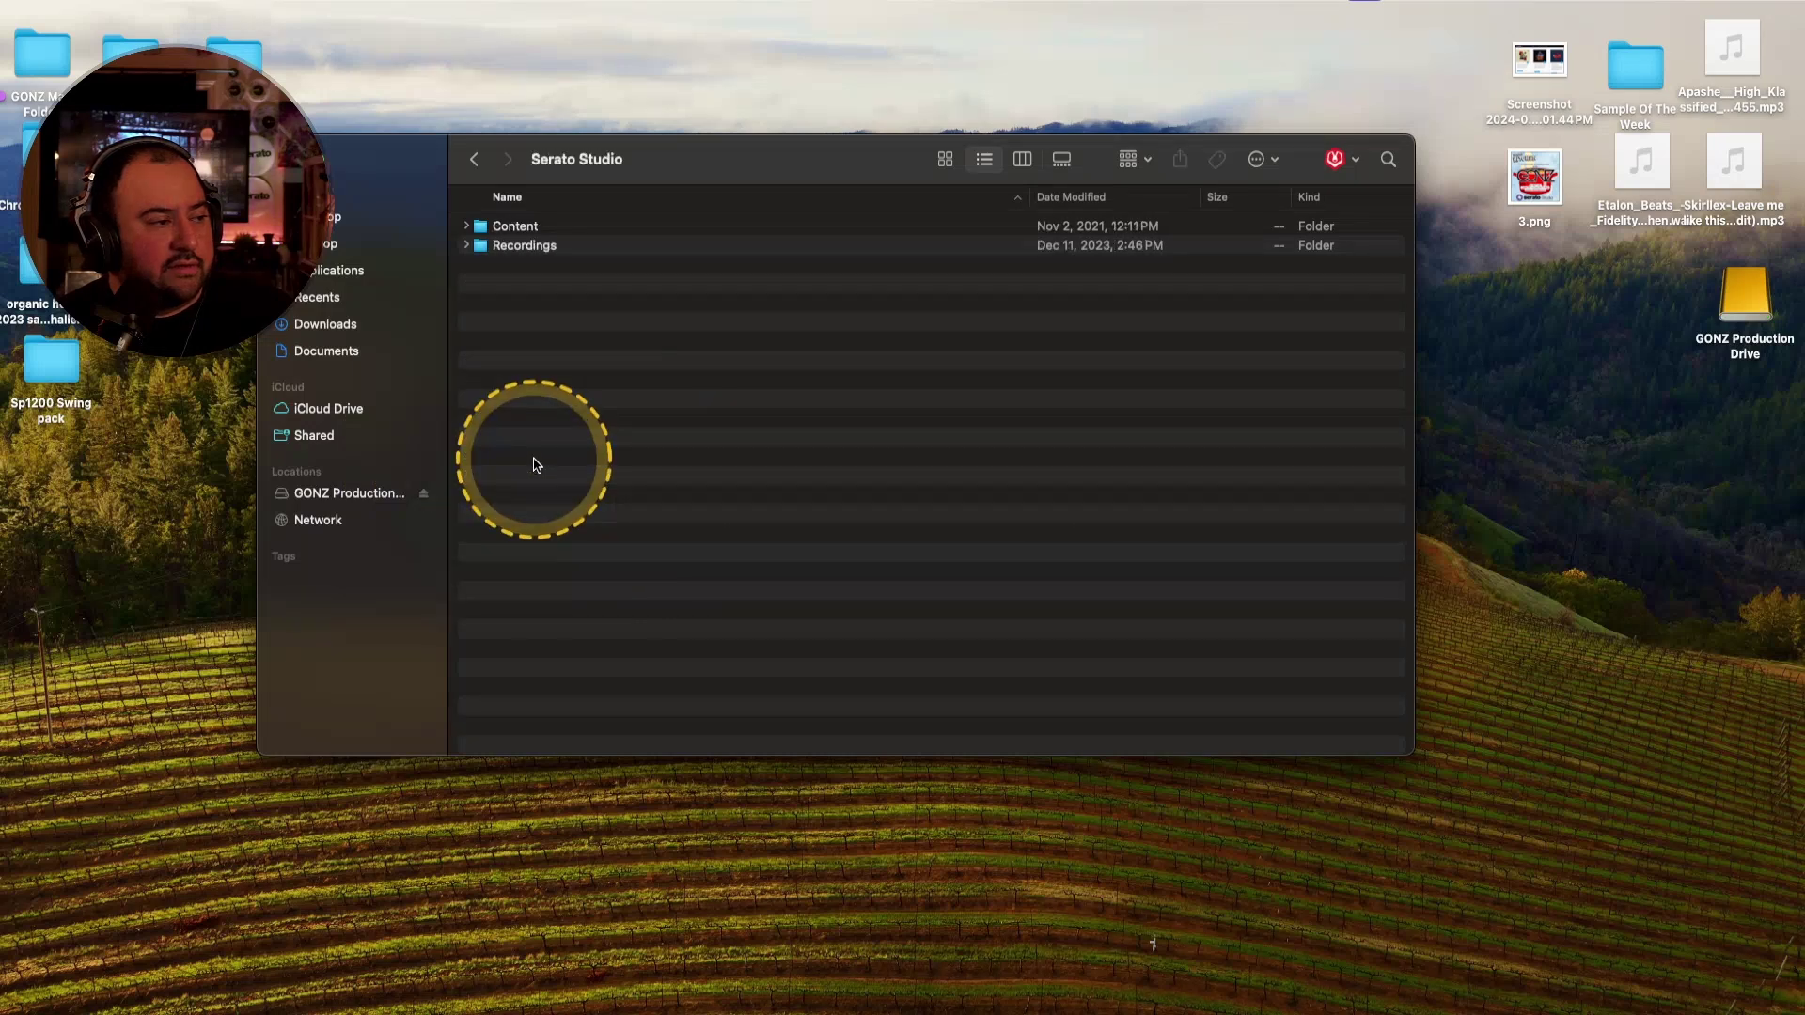
double_click(508, 228)
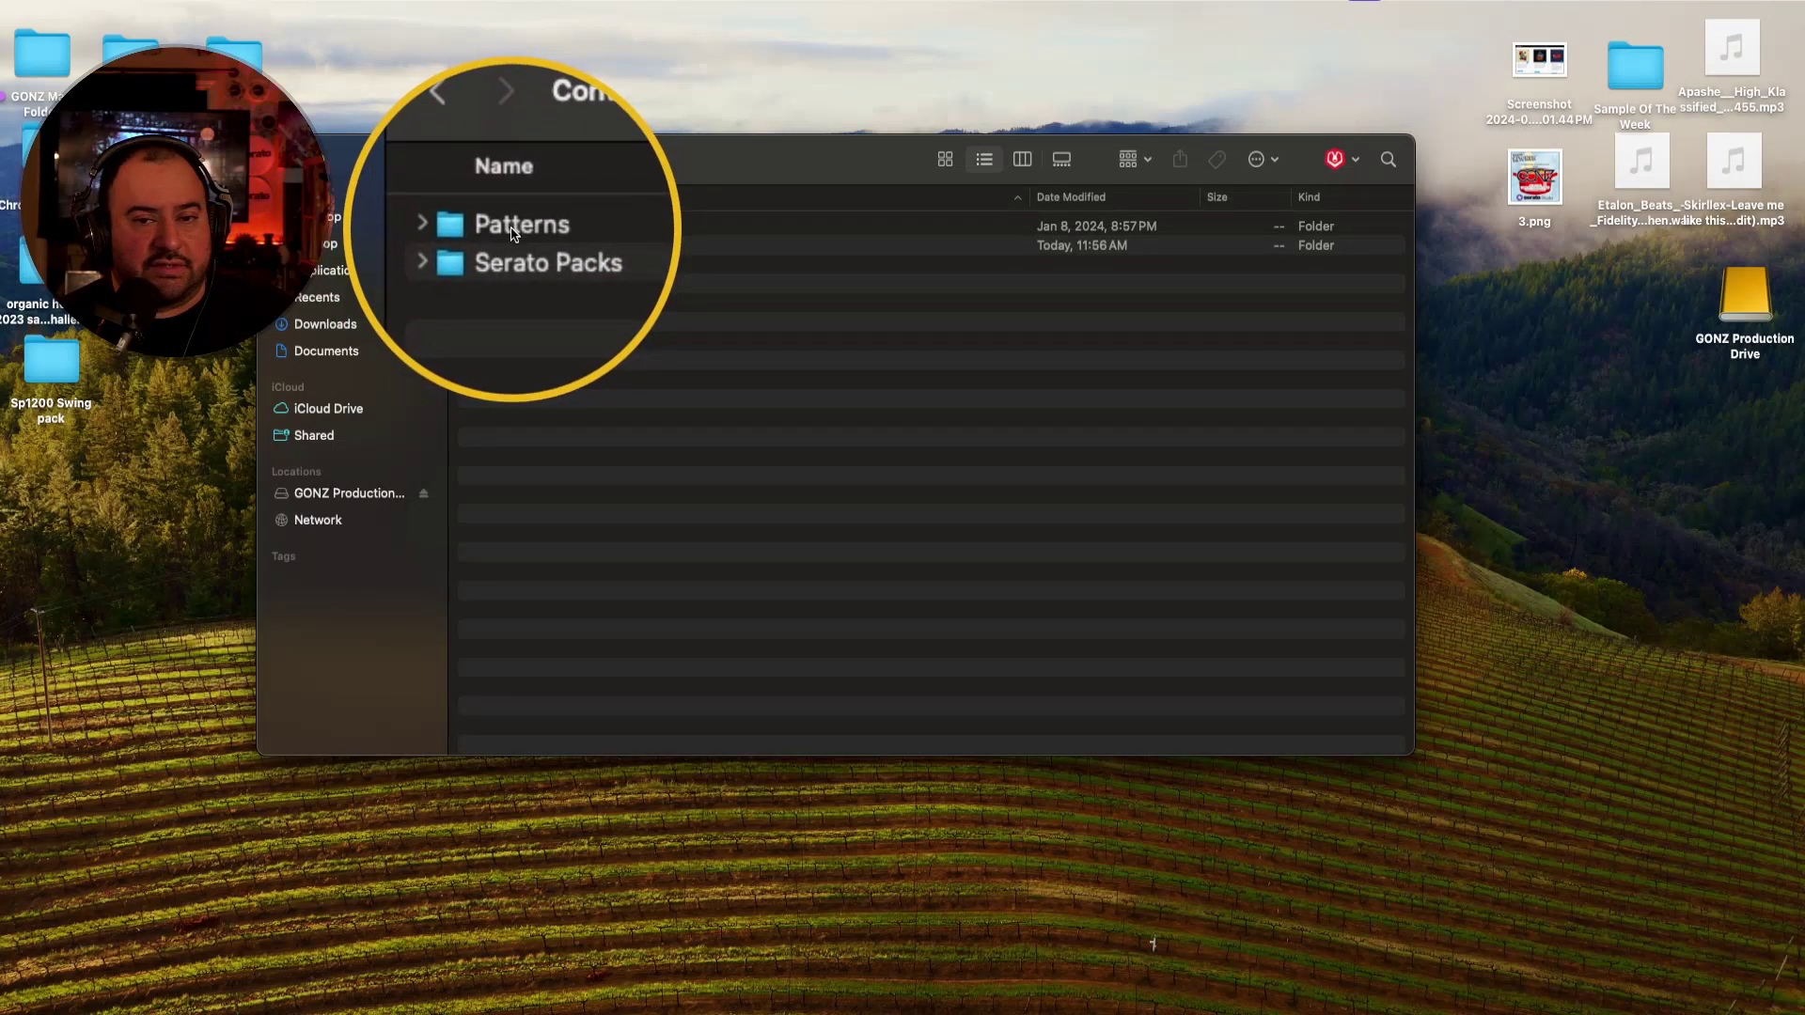
double_click(512, 226)
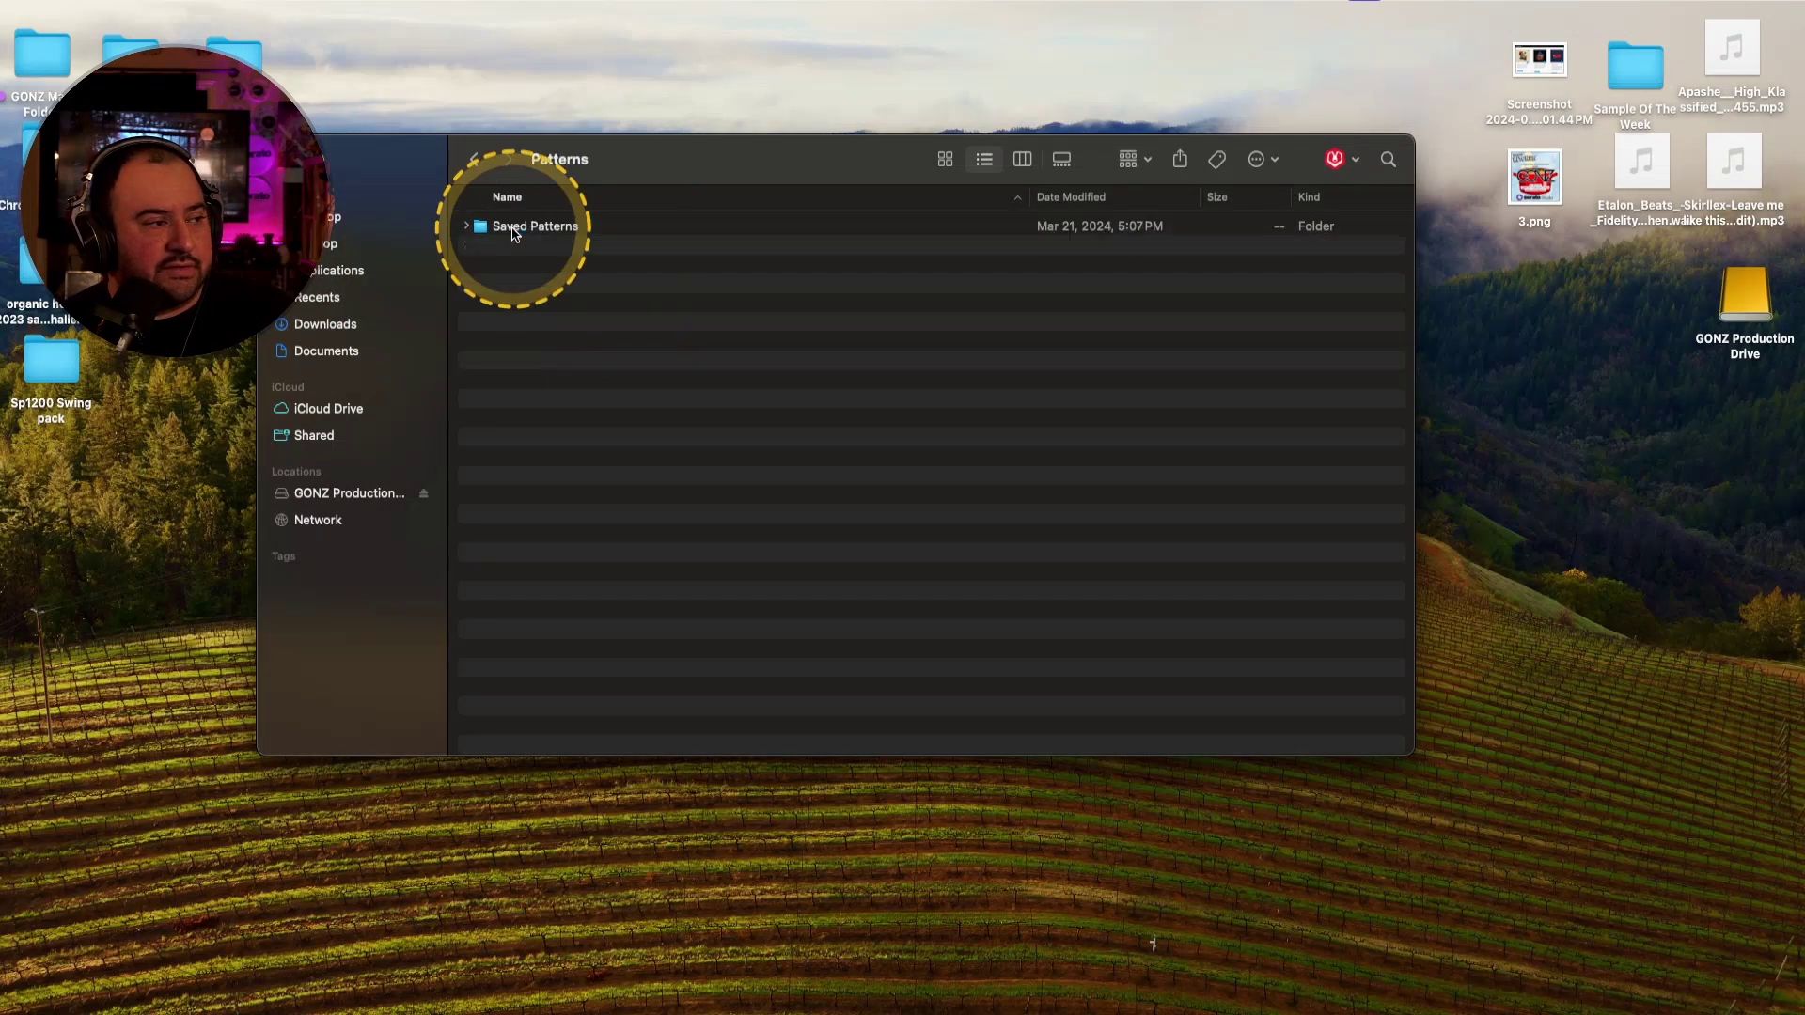
left_click(475, 160)
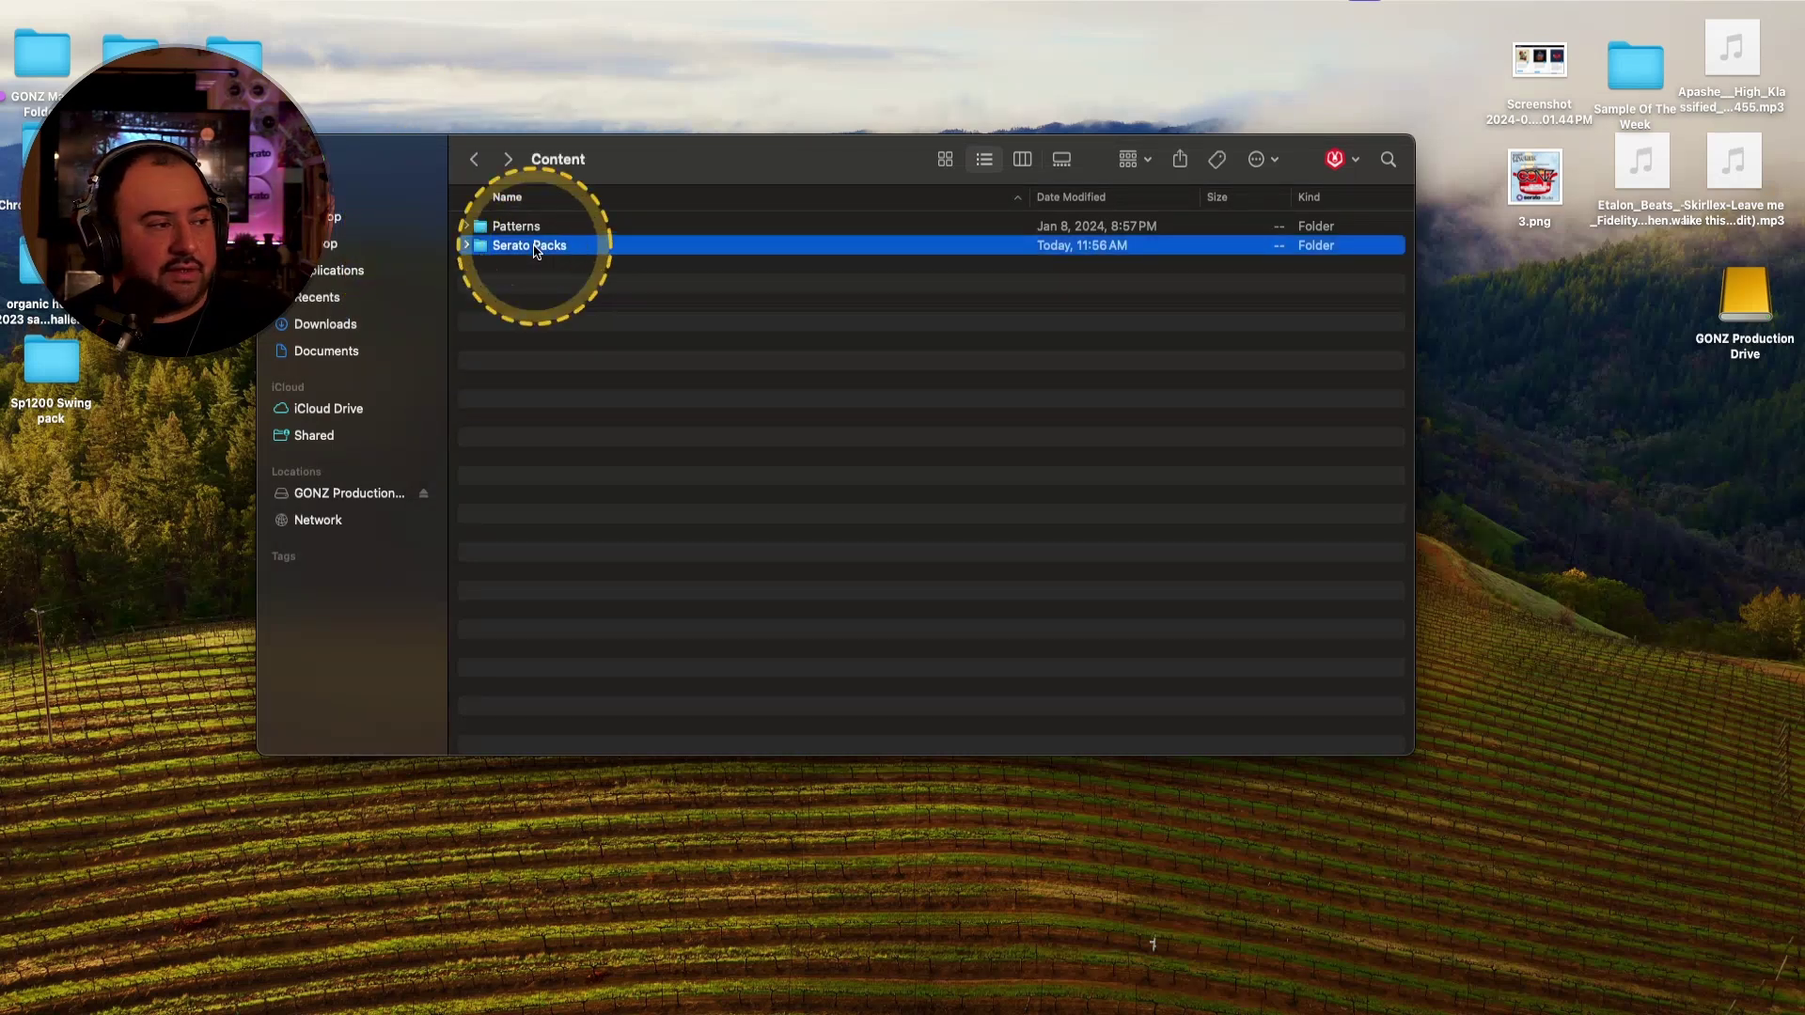
double_click(535, 245)
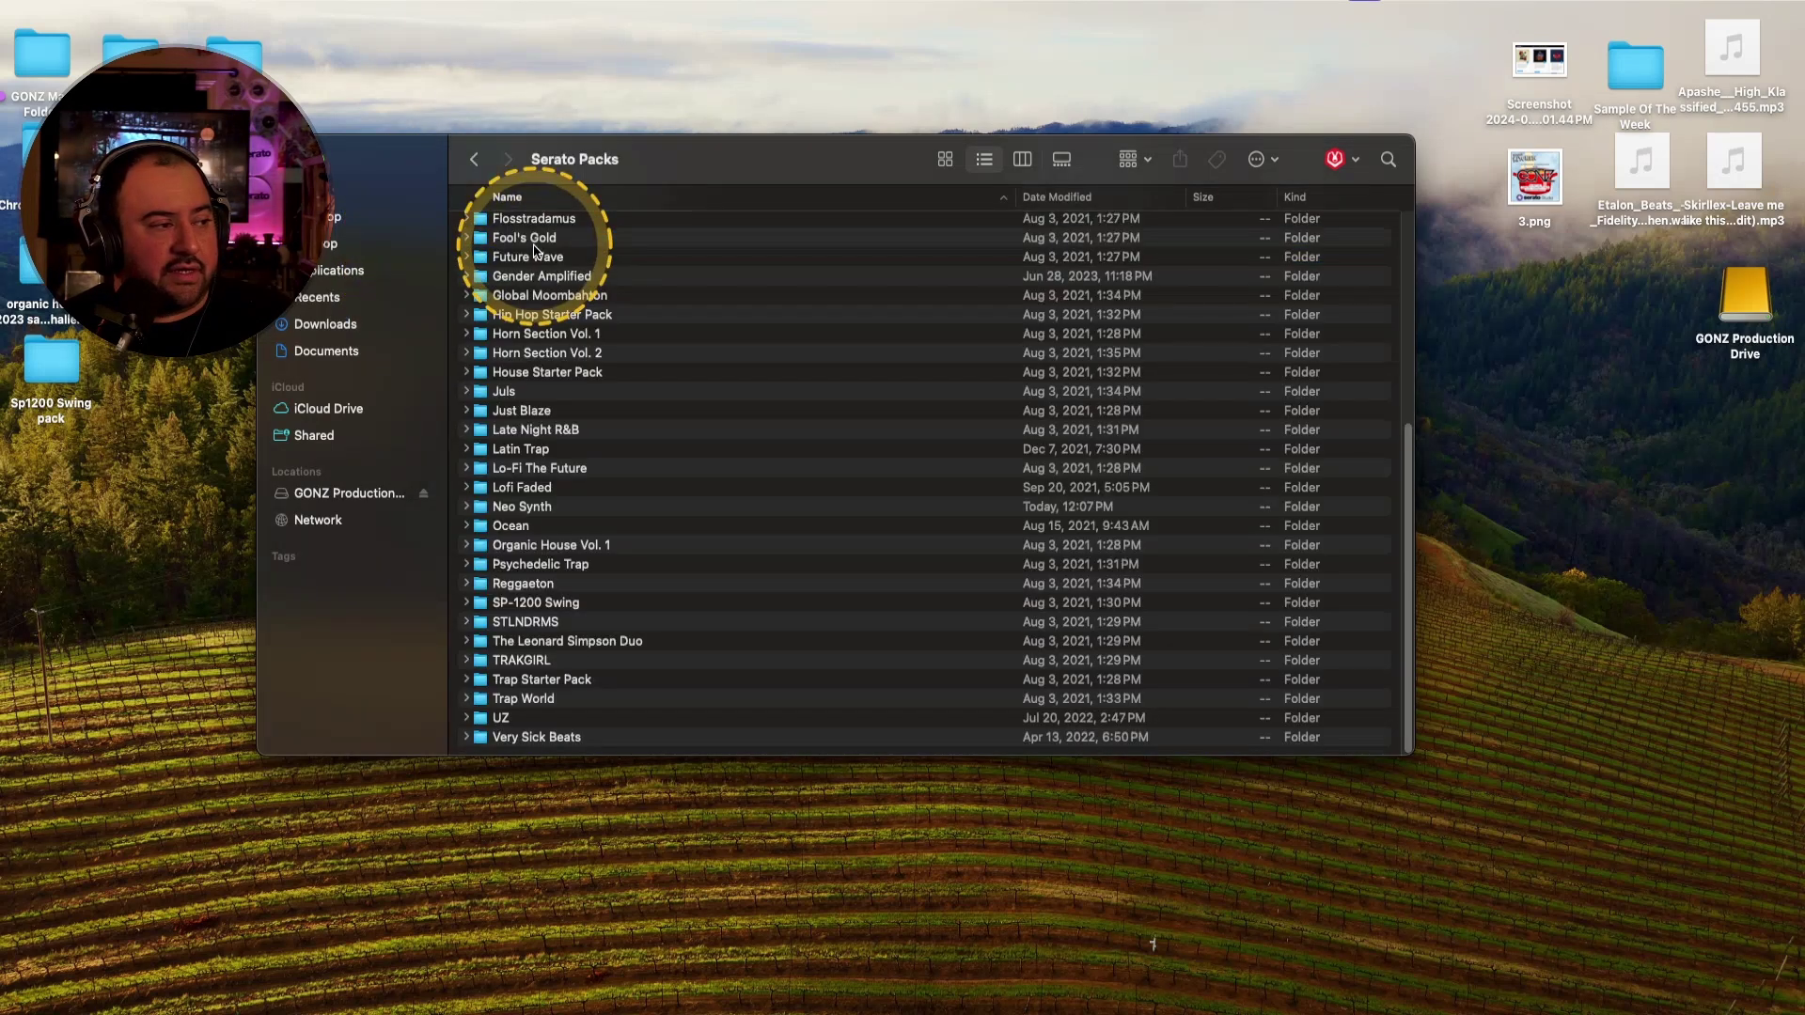
scroll(621, 390, "up", 5)
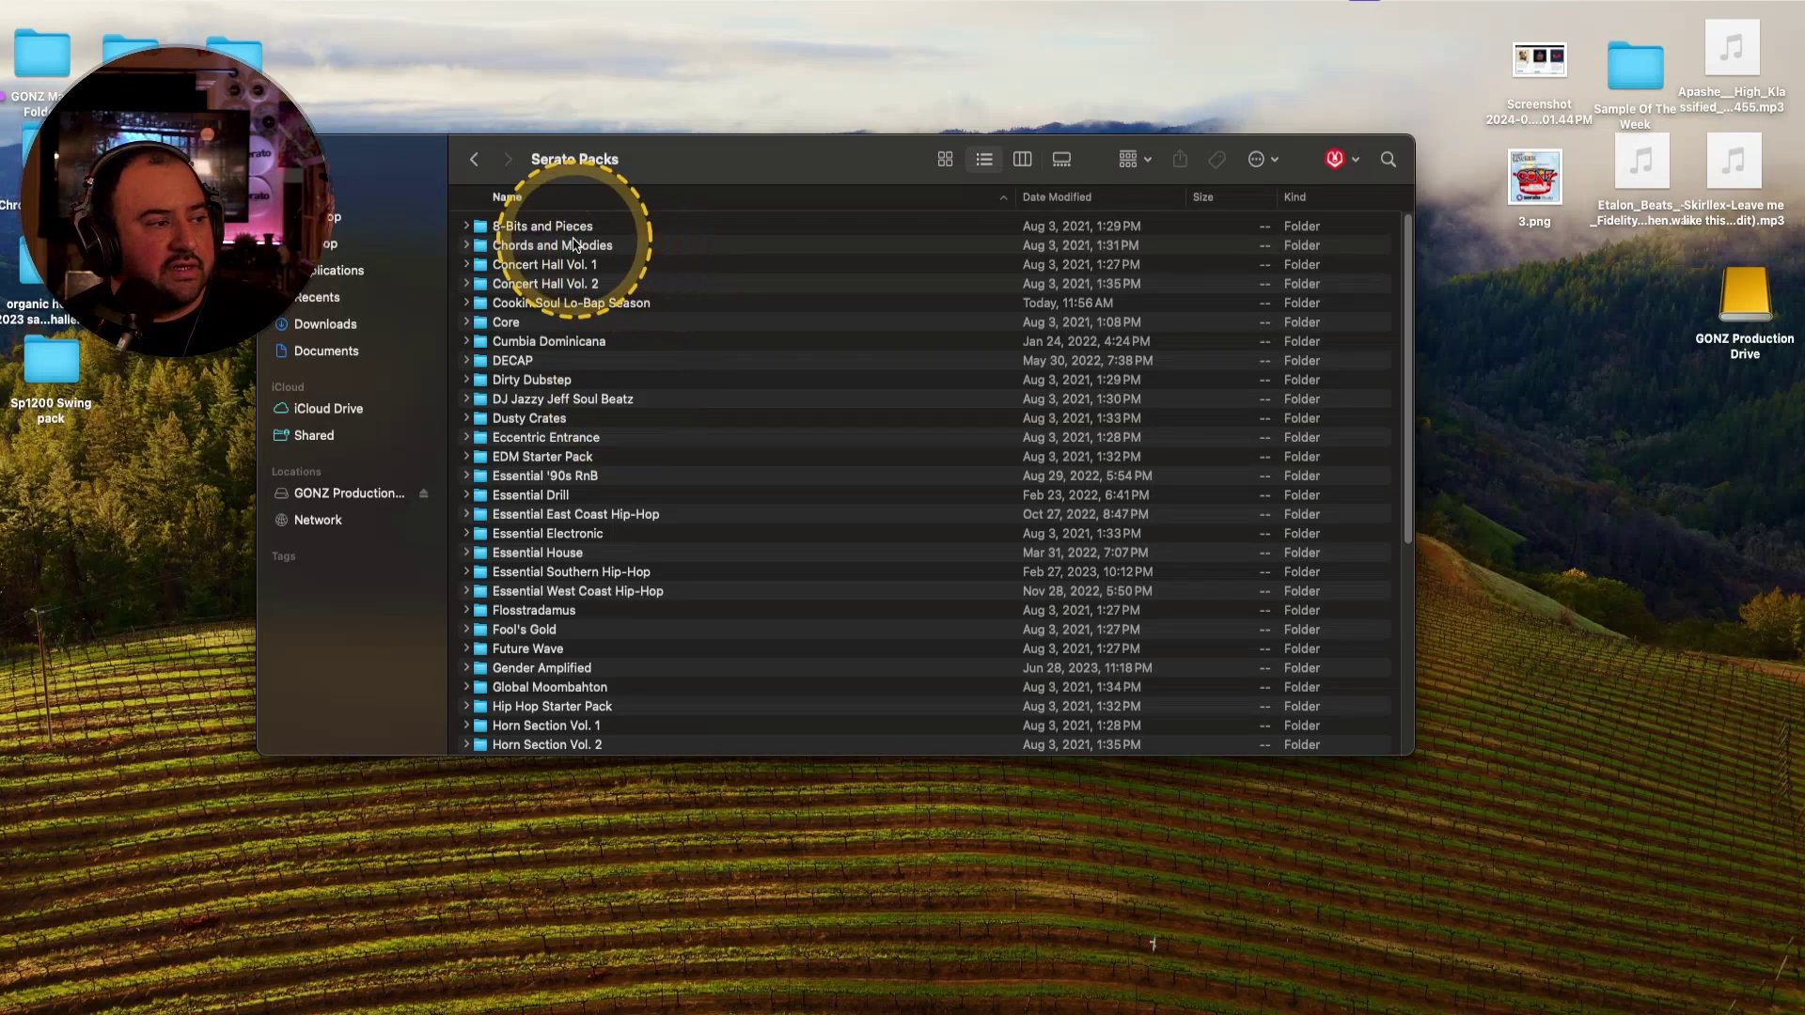
mouse_move(615, 218)
left_mouse_down()
mouse_move(465, 208)
mouse_move(446, 434)
left_mouse_up()
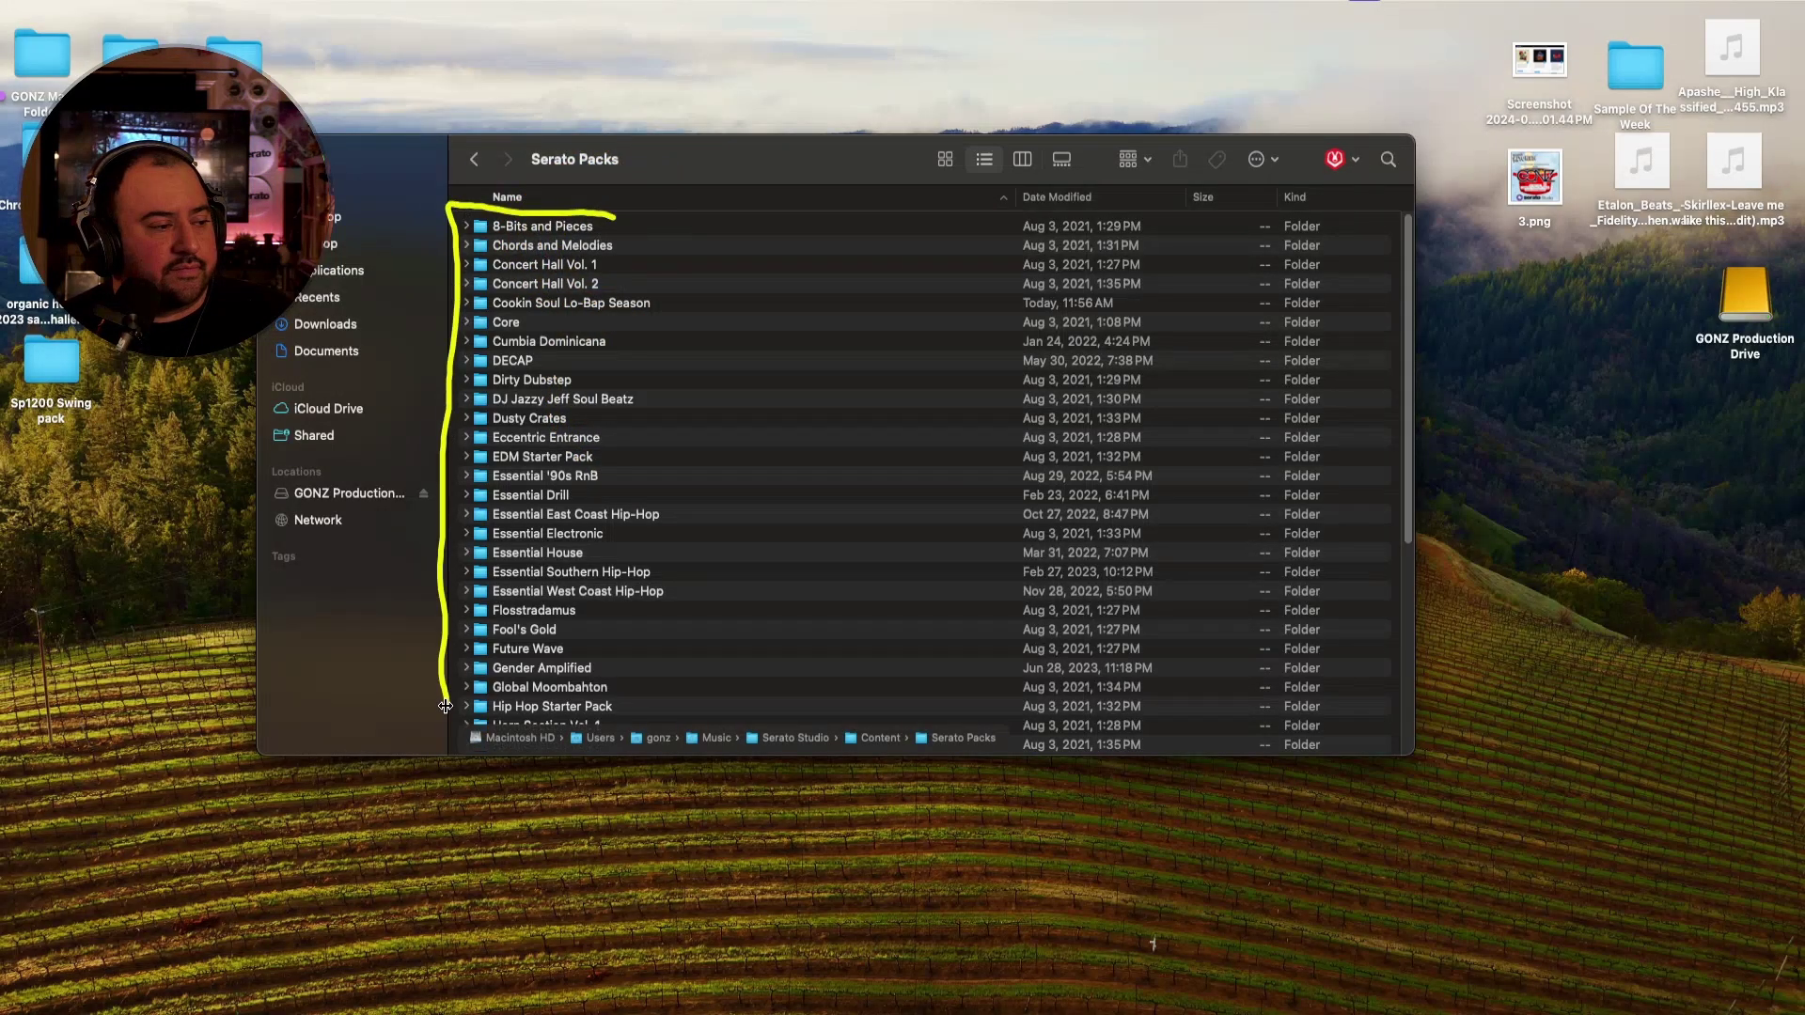
left_click_drag(675, 665, 604, 285)
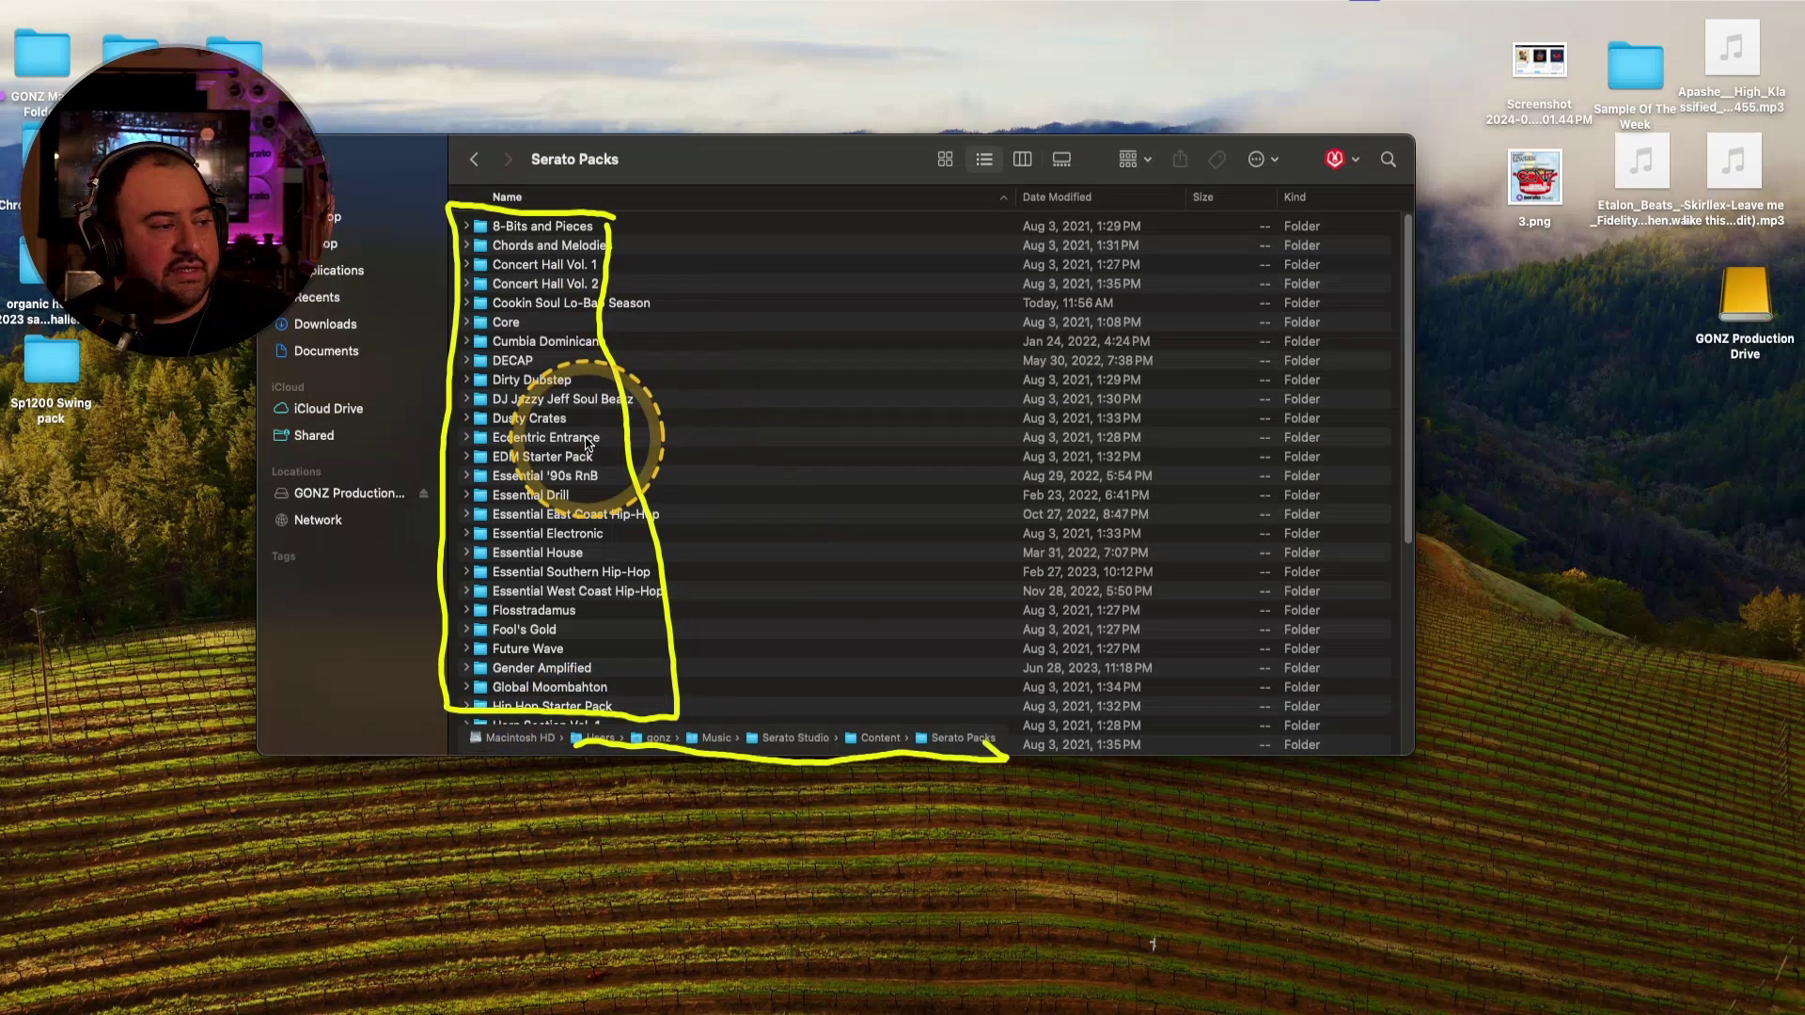
scroll(606, 409, "down", 4)
scroll(582, 440, "down", 6)
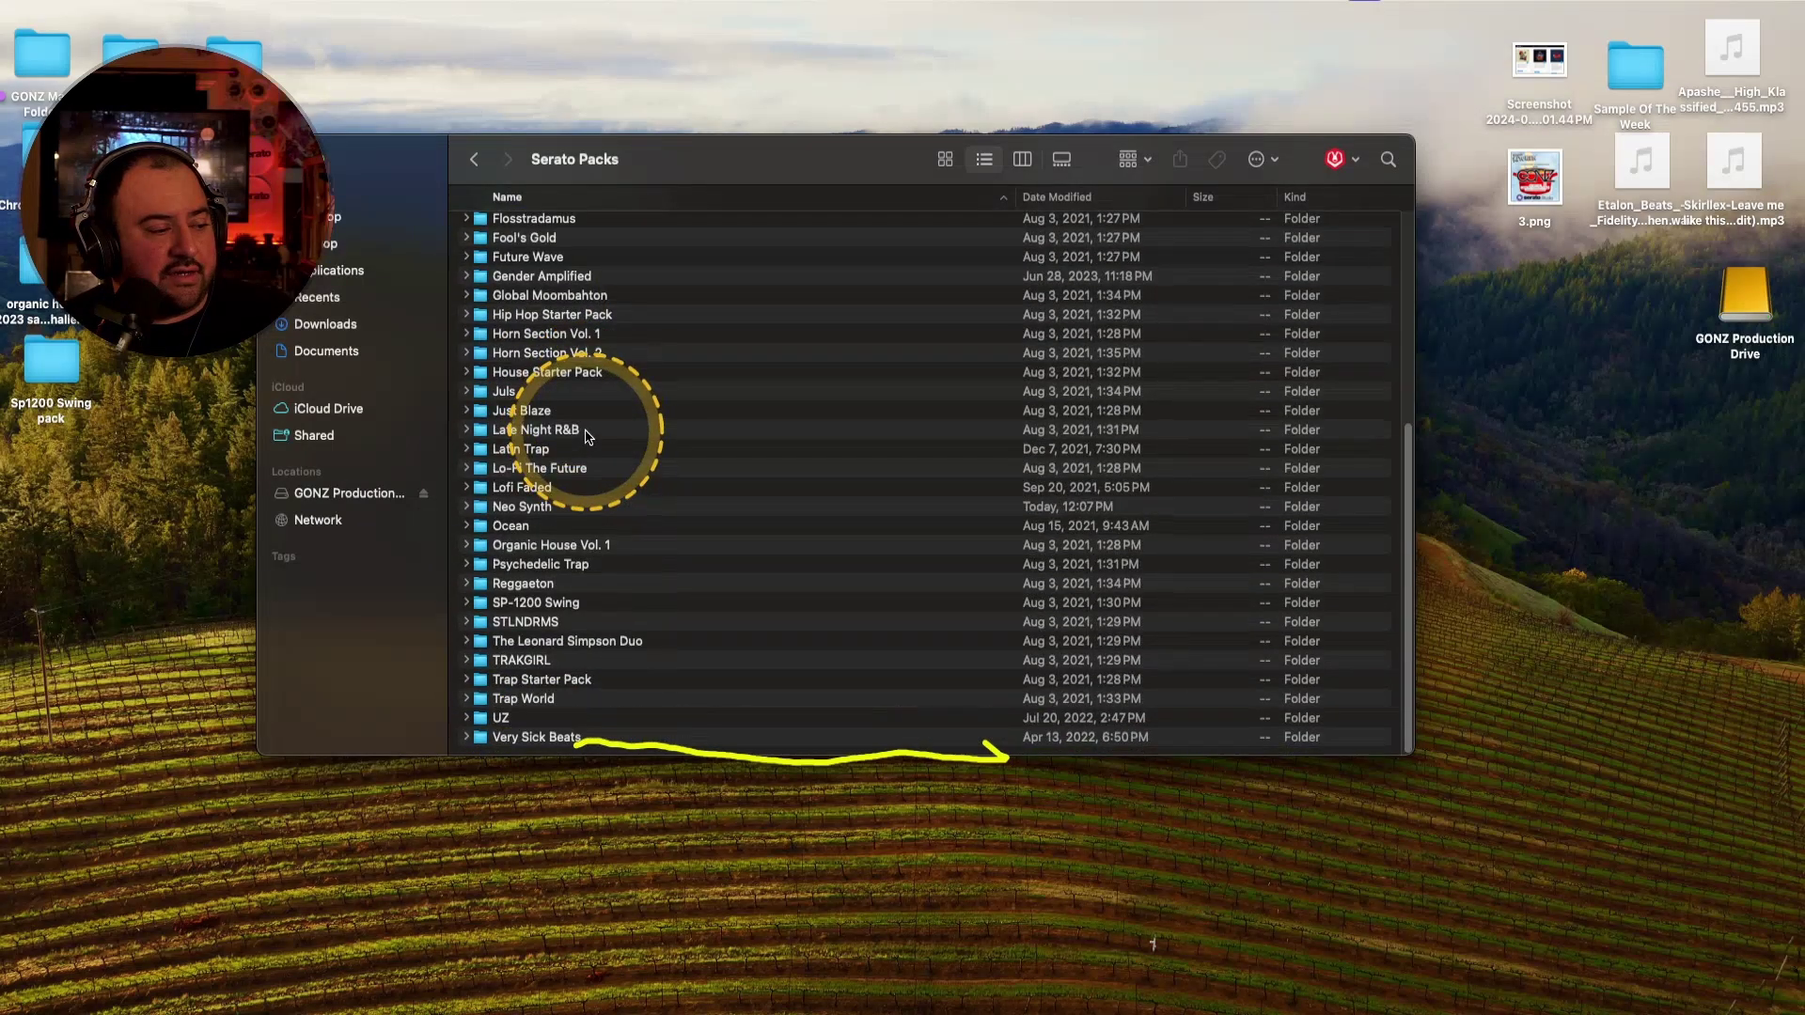
scroll(587, 437, "up", 5)
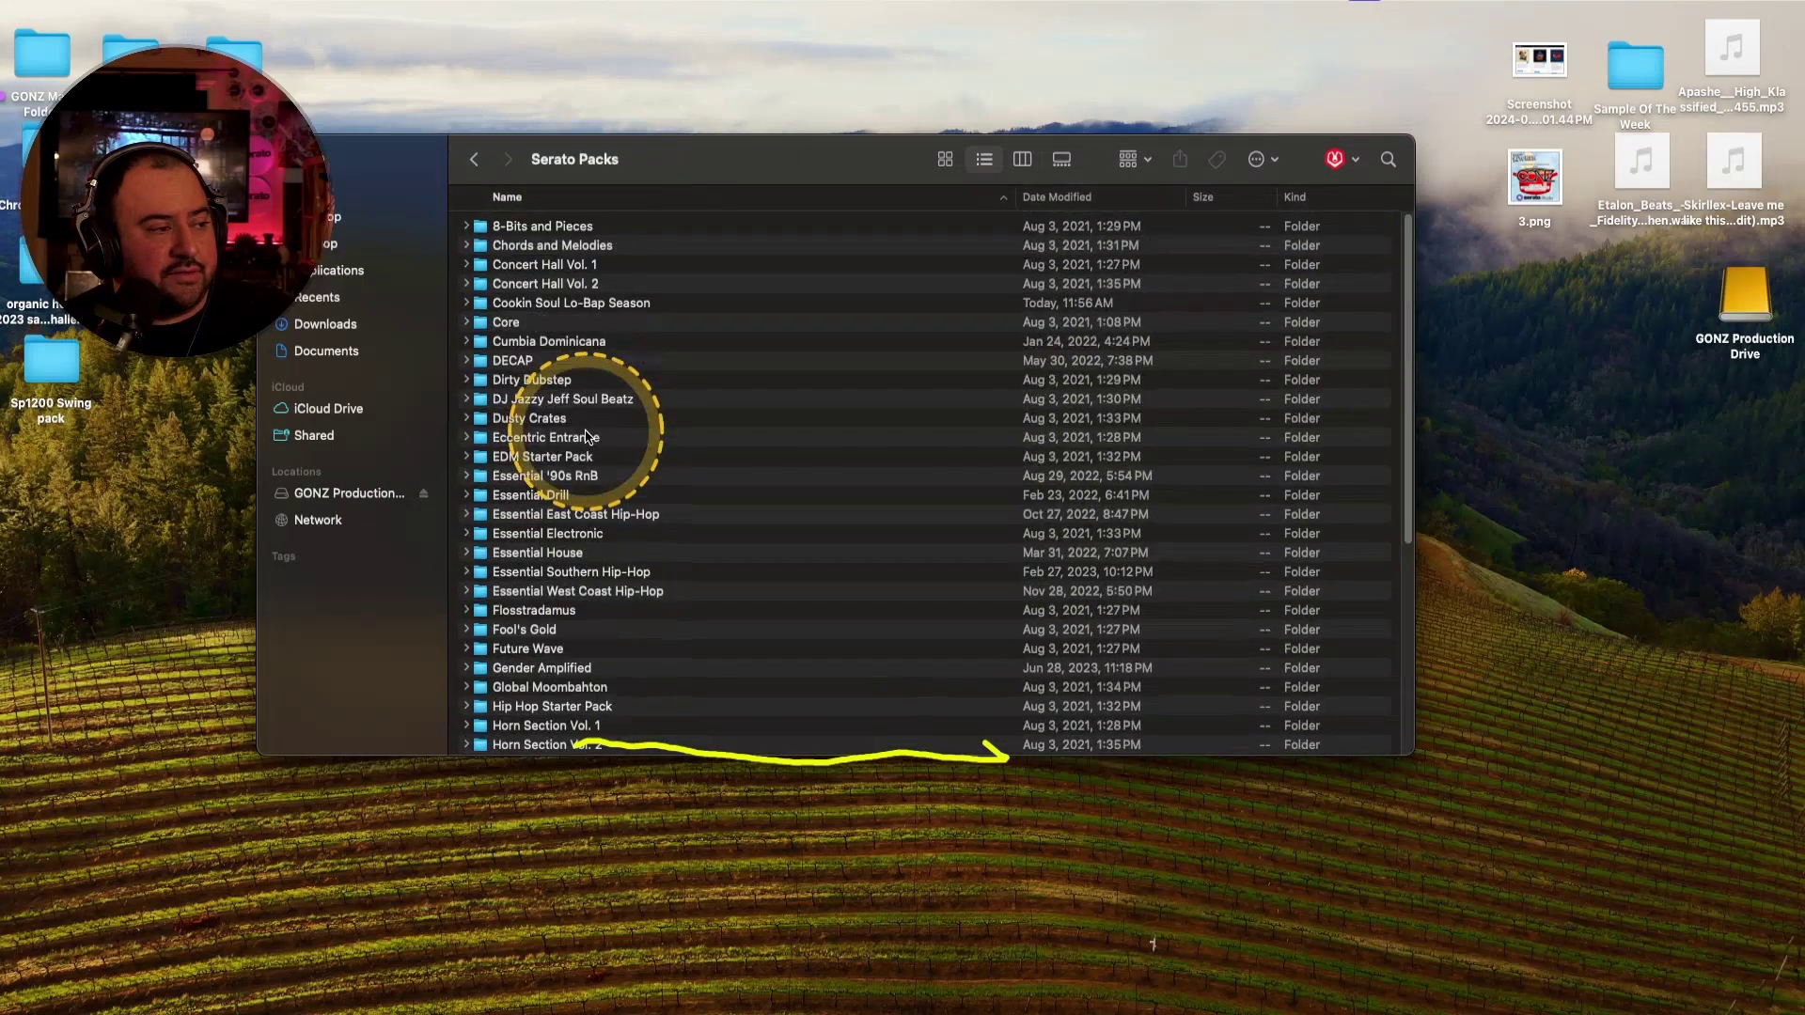
Open Cookin Soul Lo-Bap Season's Audio Samples and preview BRANDY 89 bpm in Quick Look.
double_click(534, 303)
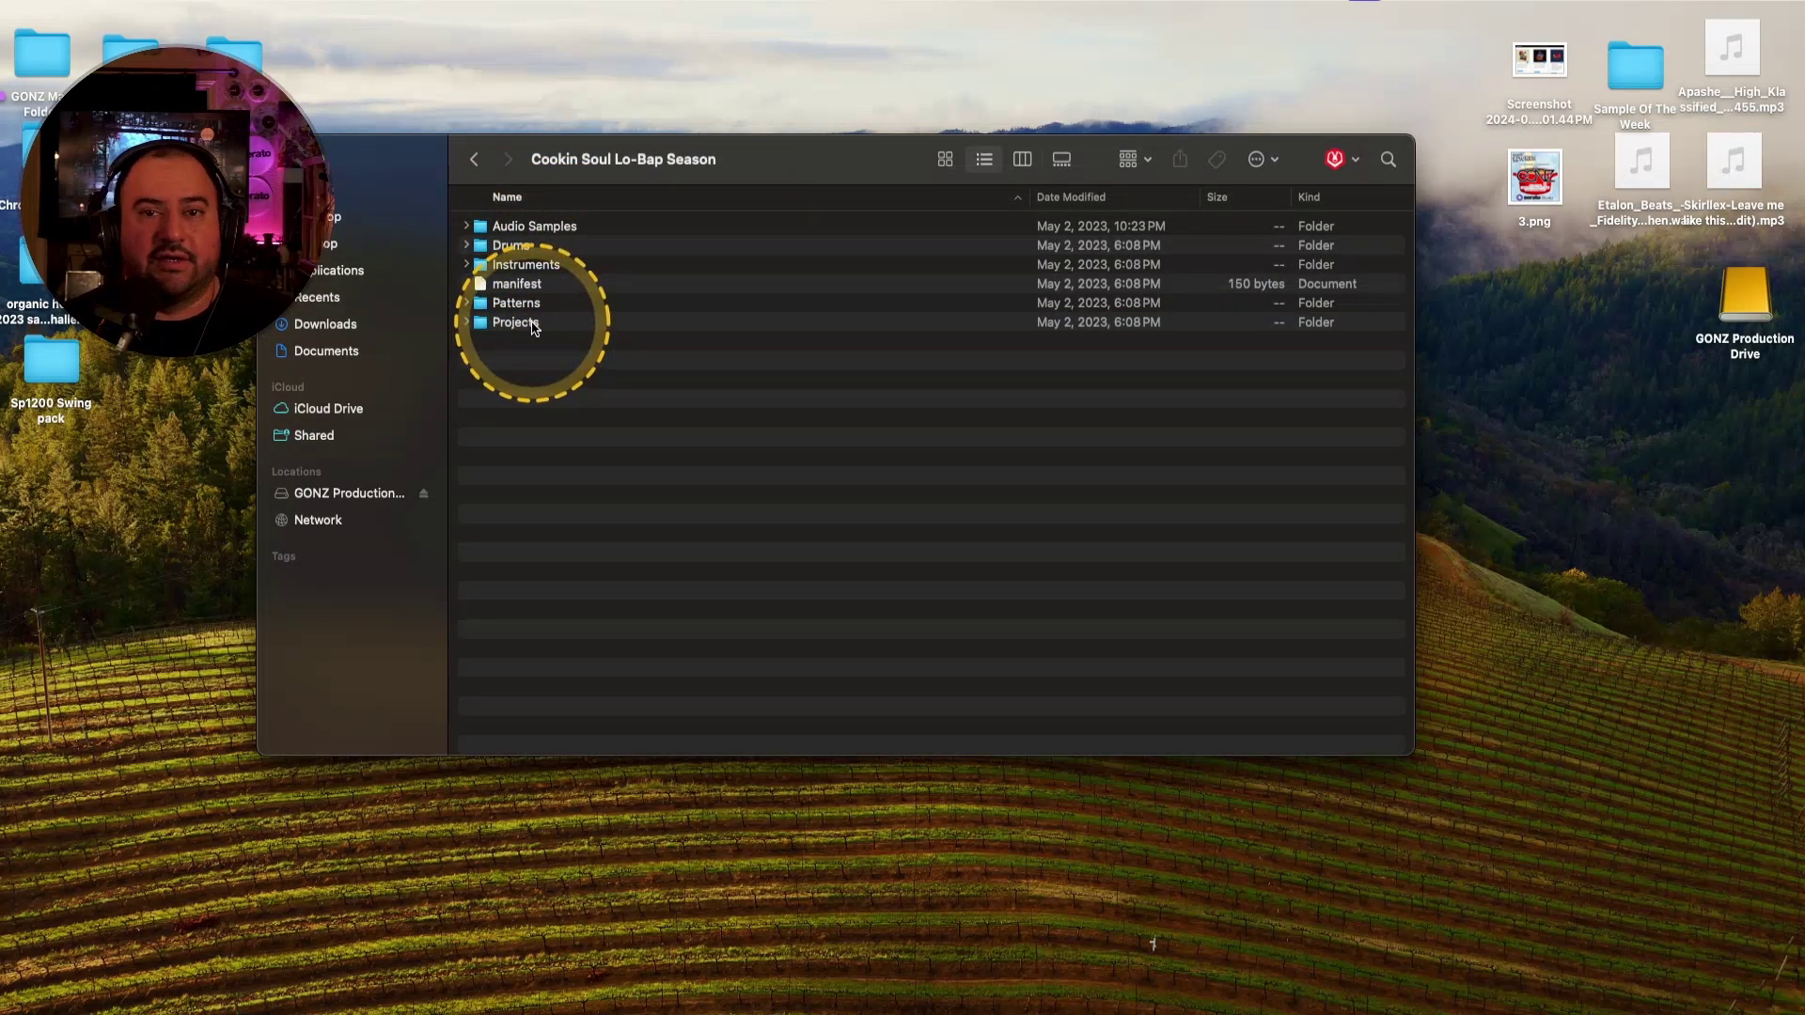
double_click(533, 226)
left_click(579, 245)
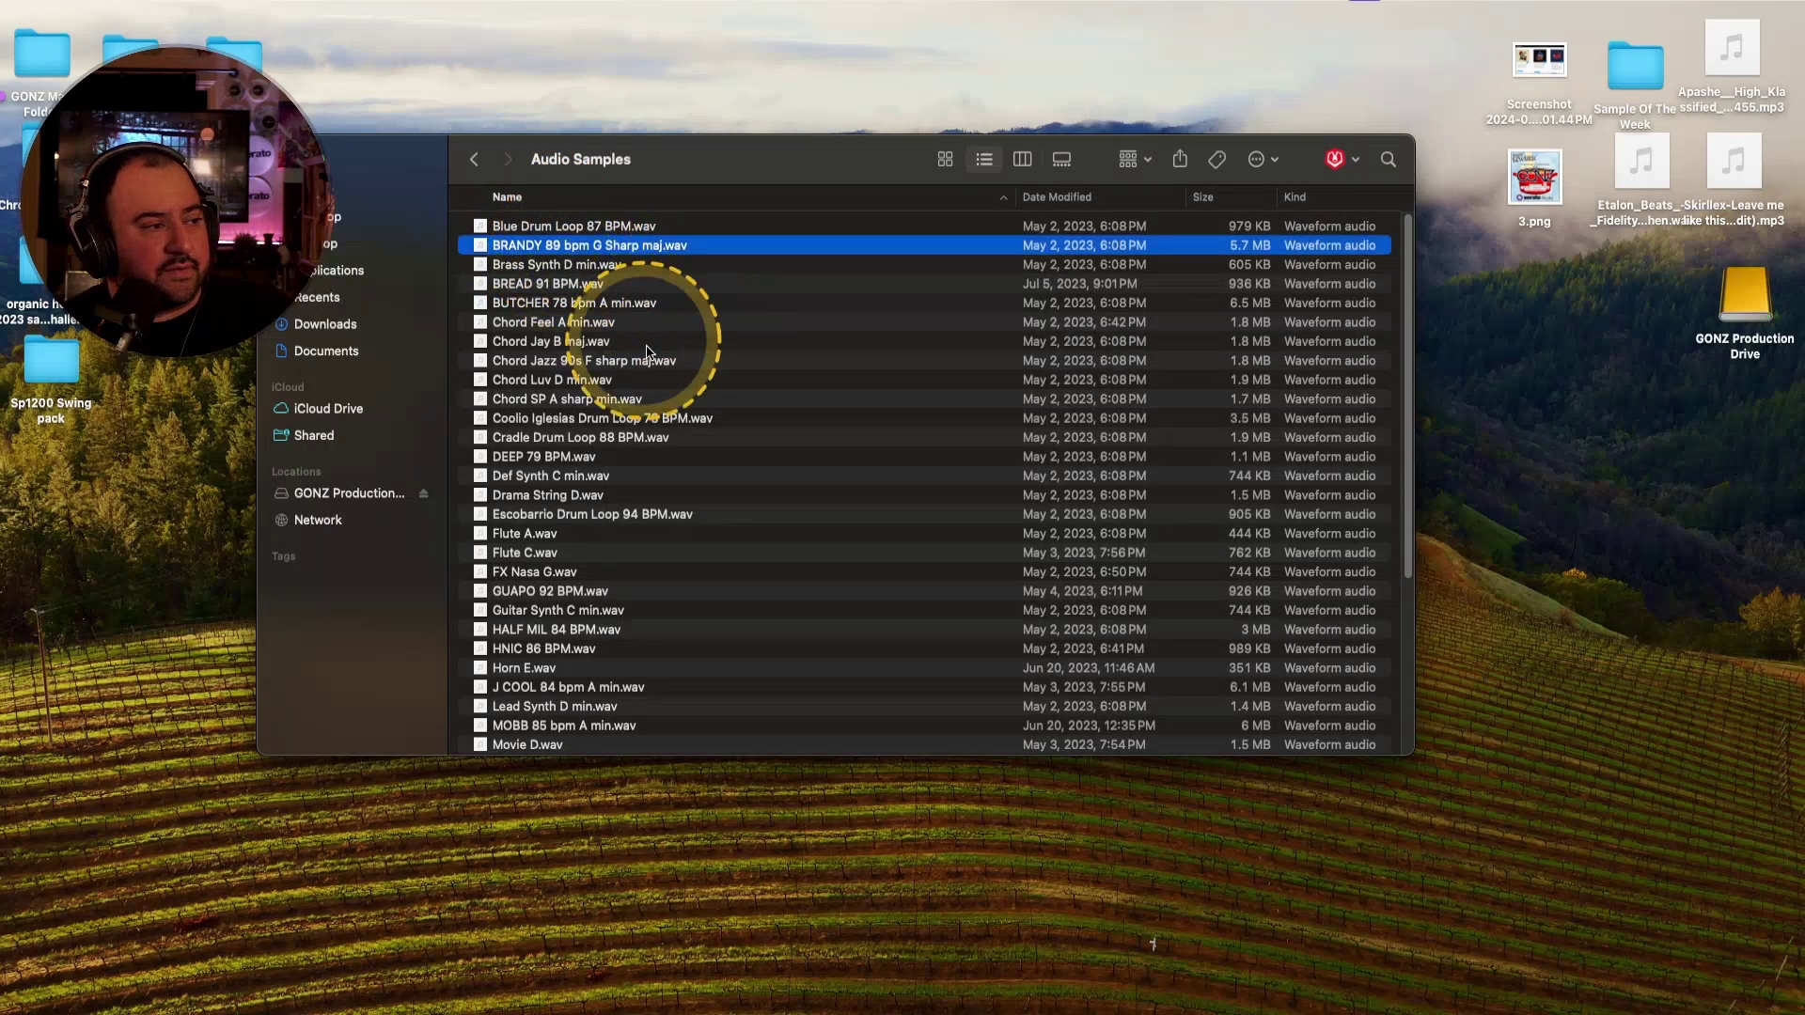
key("space")
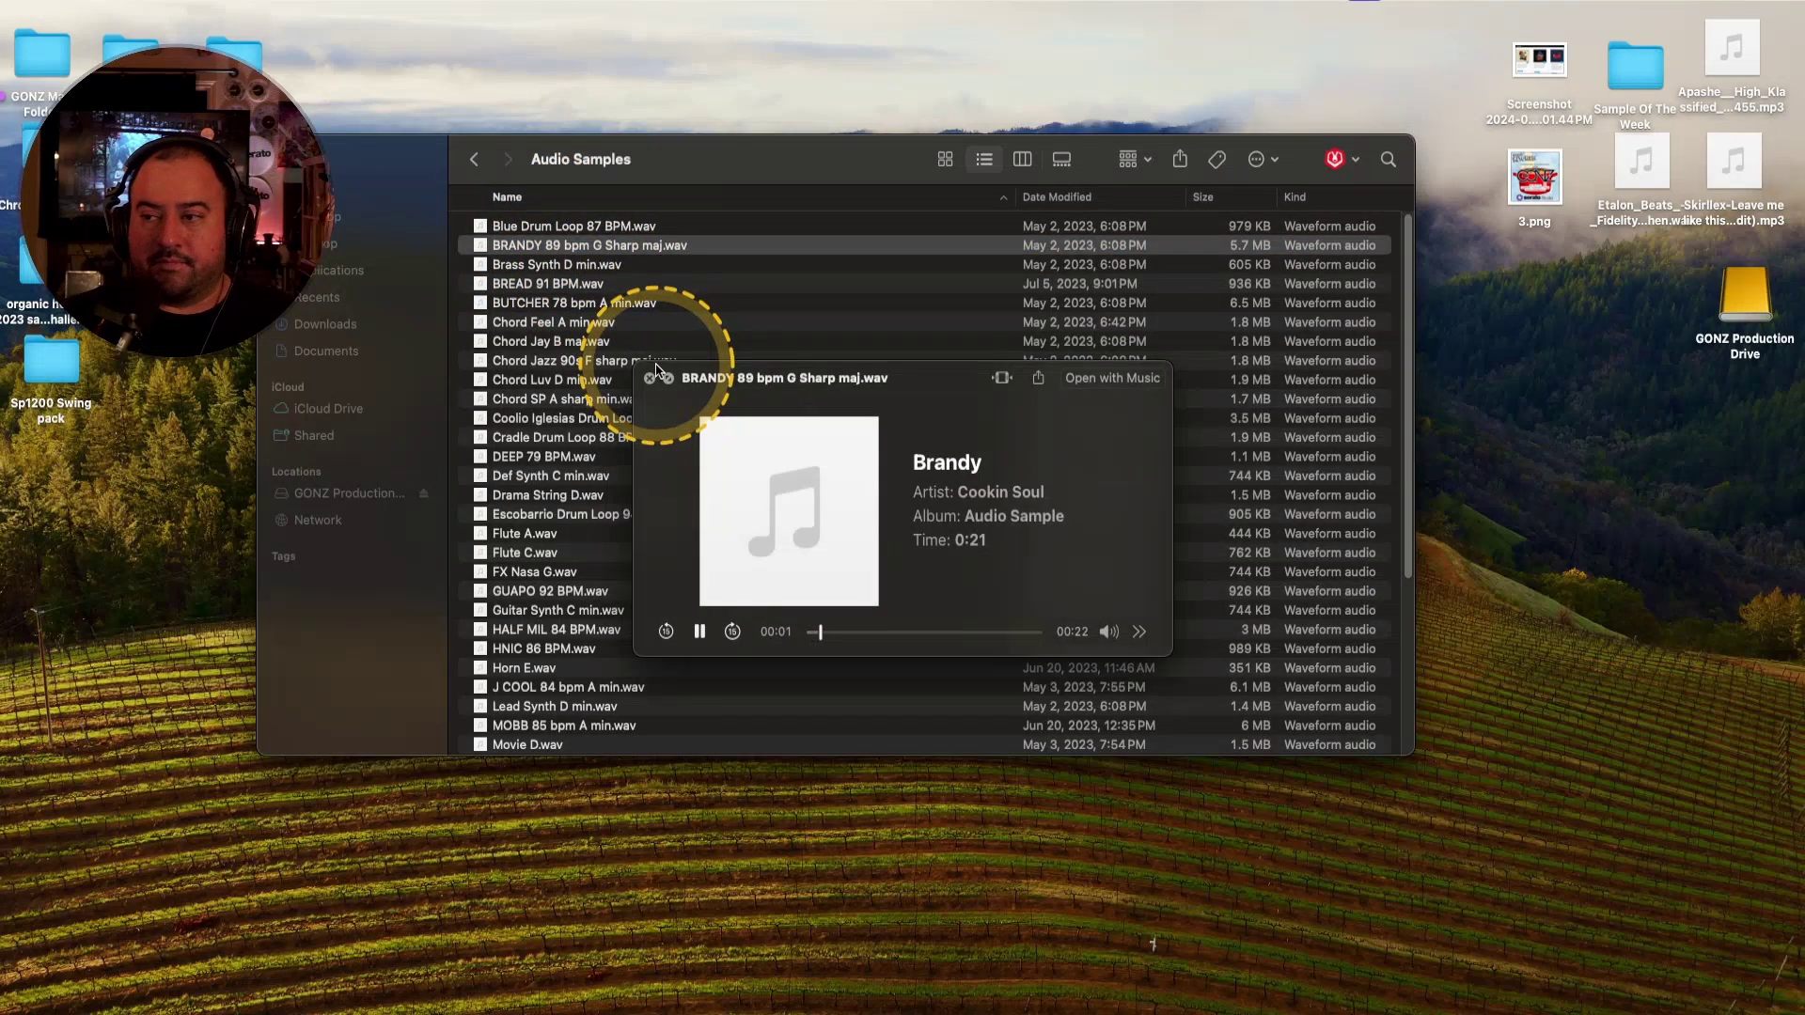
Preview the Cradle Drum Loop 88 BPM sample in Quick Look.
left_click(650, 377)
left_click(553, 438)
key("space")
key("space")
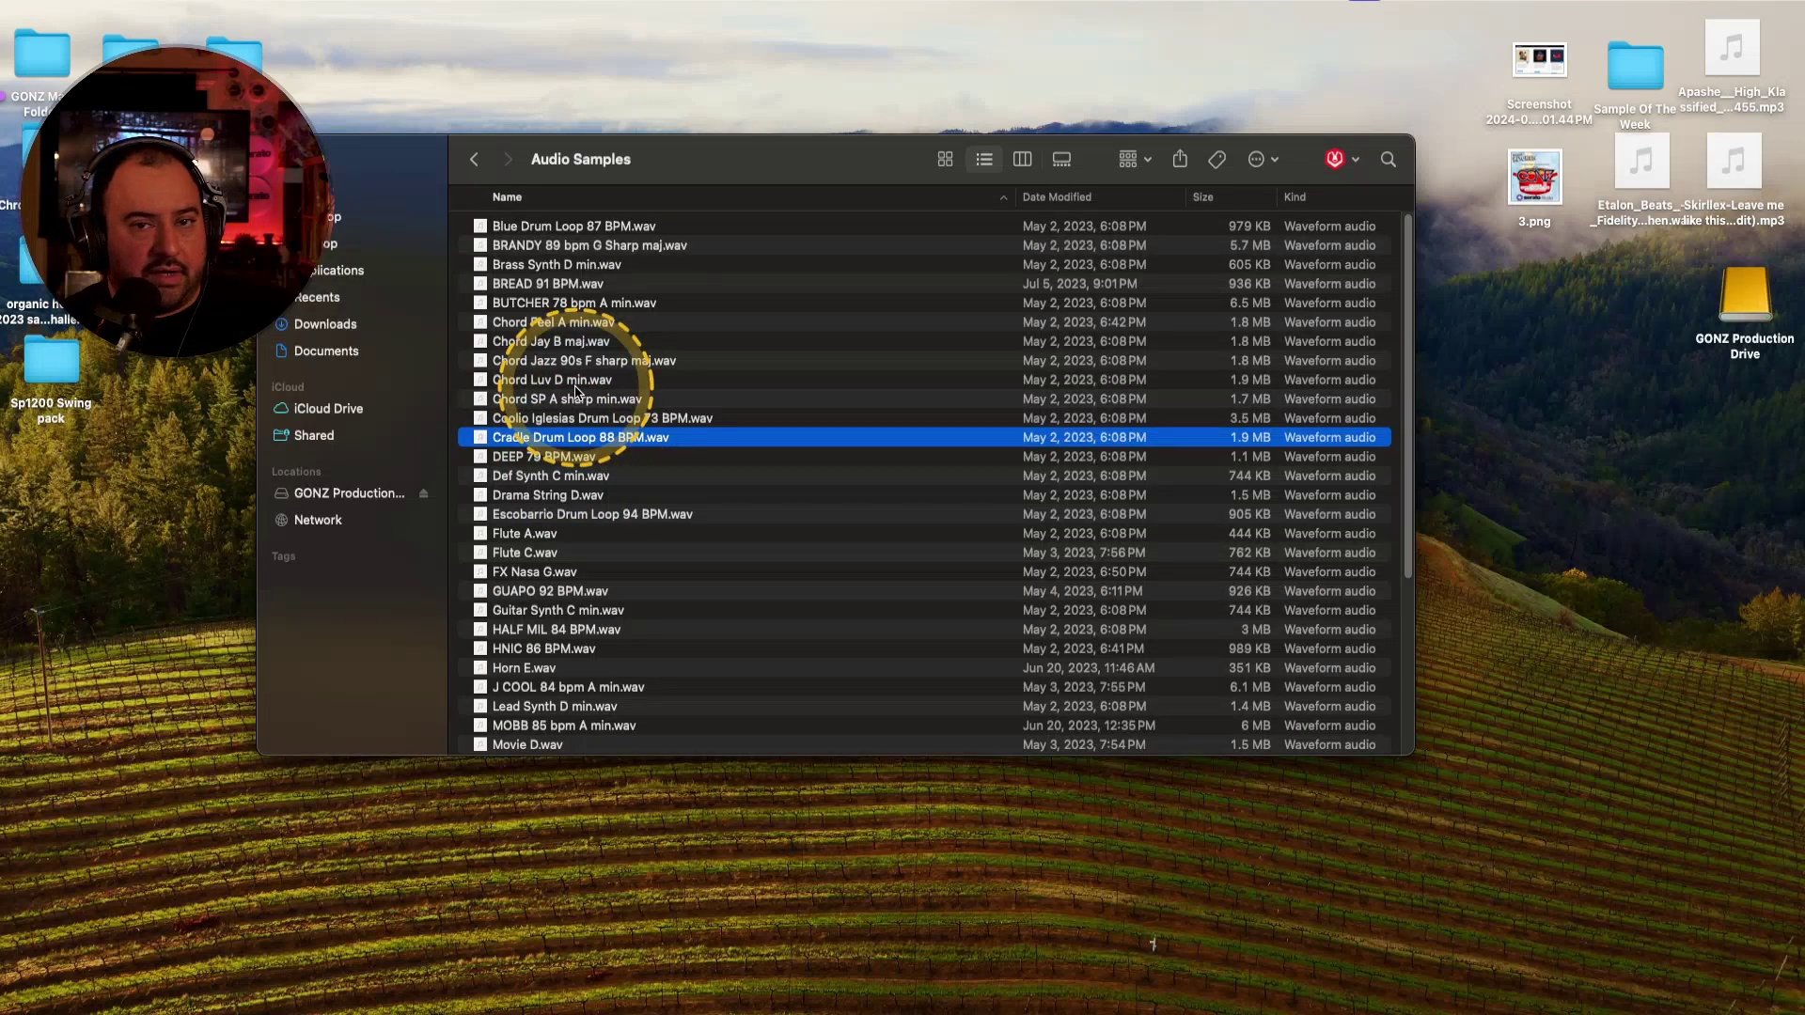
Go back two folders, then jump from Desktop up to Macintosh HD.
left_click(471, 160)
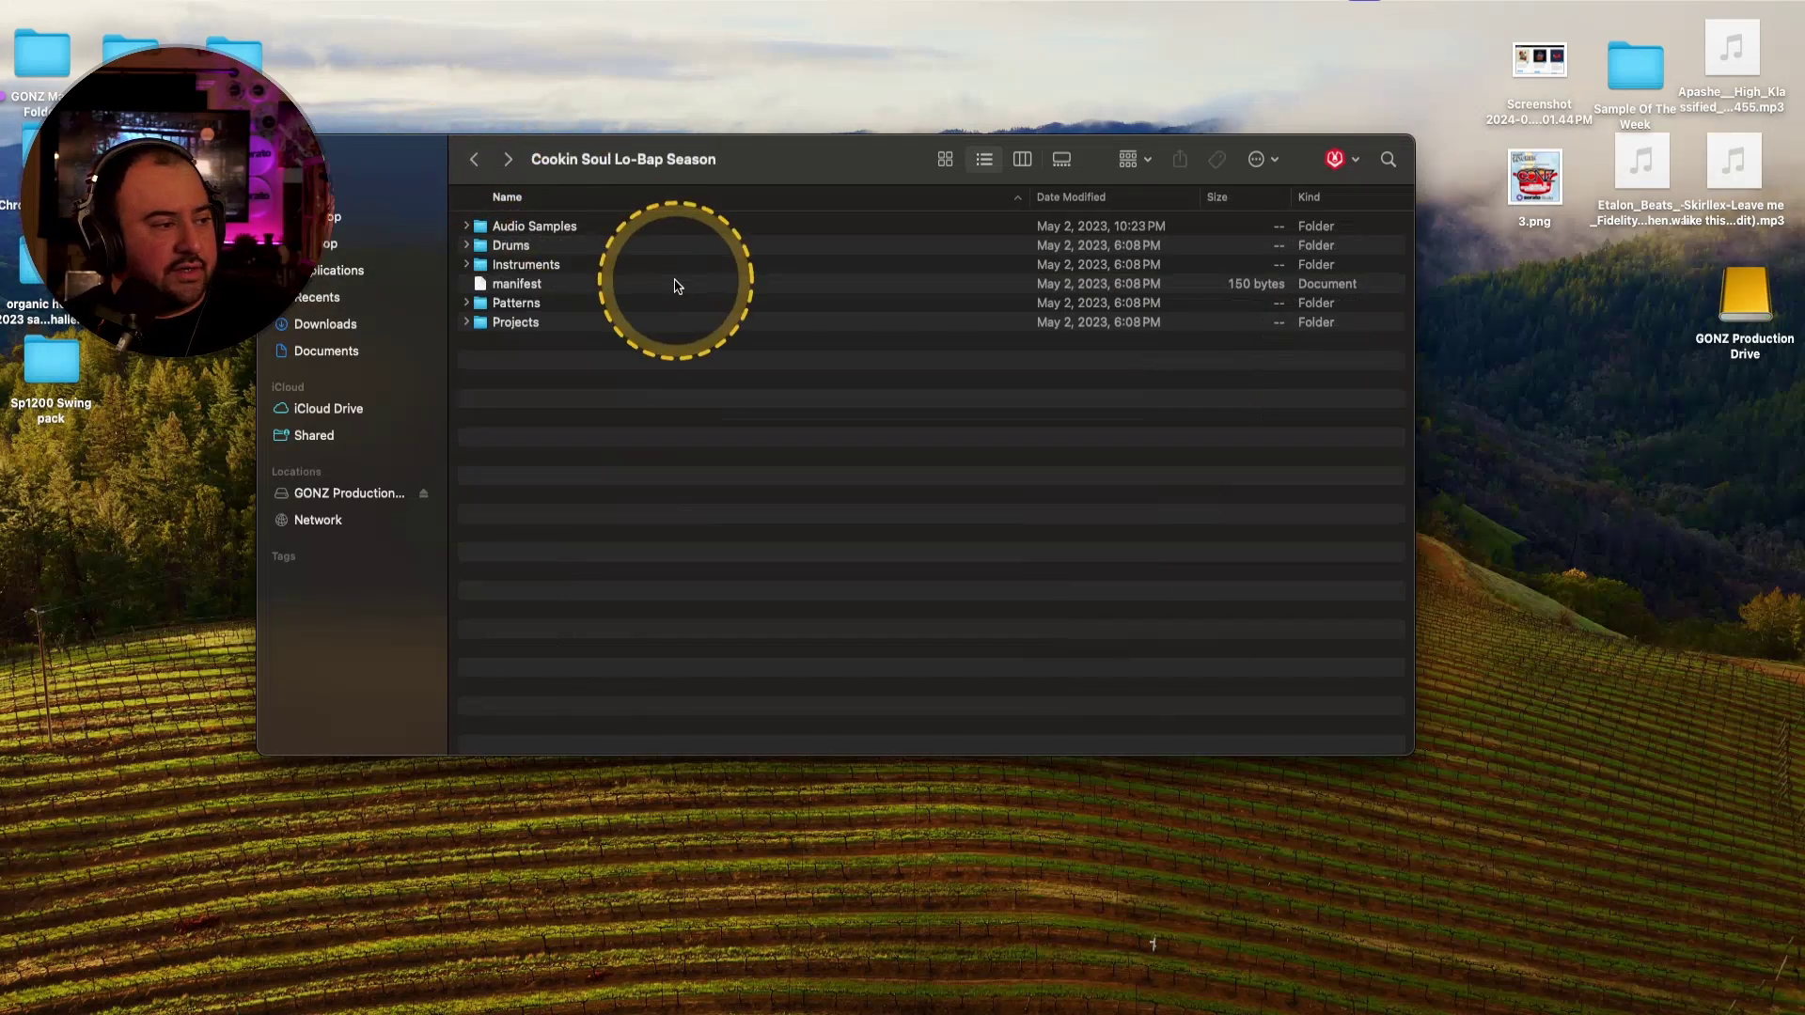
left_click(473, 165)
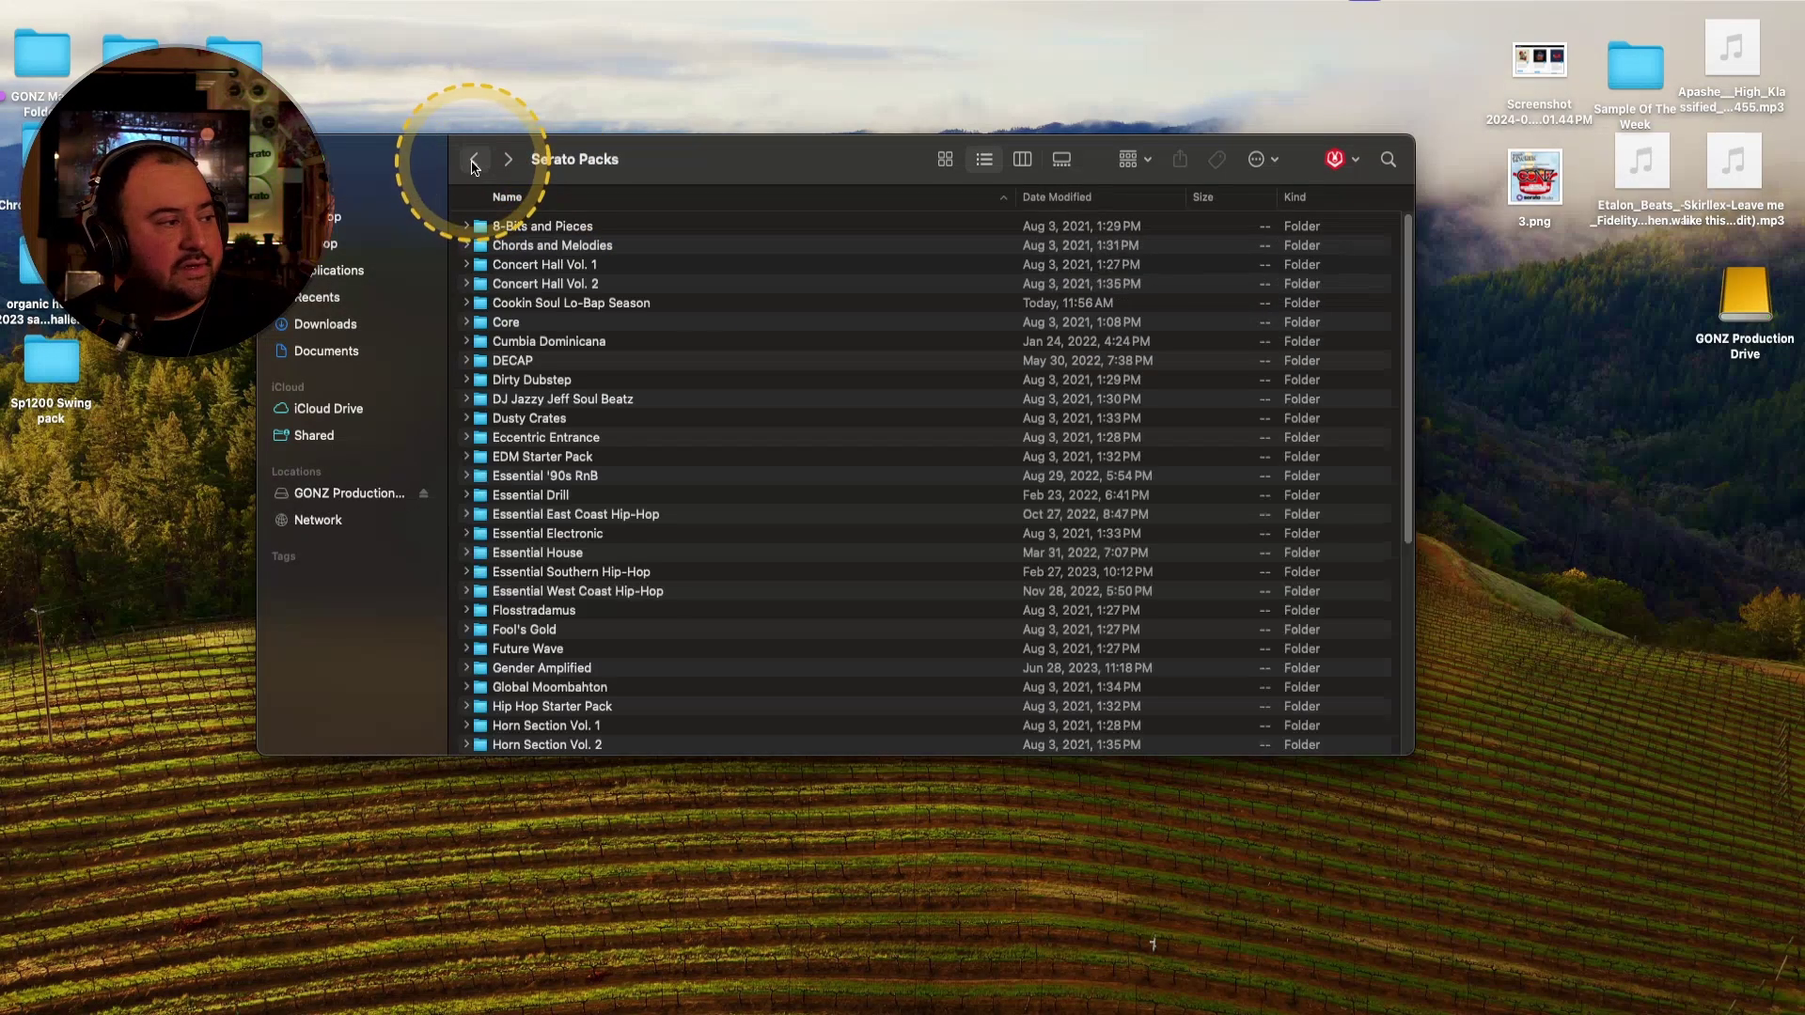
left_click(360, 217)
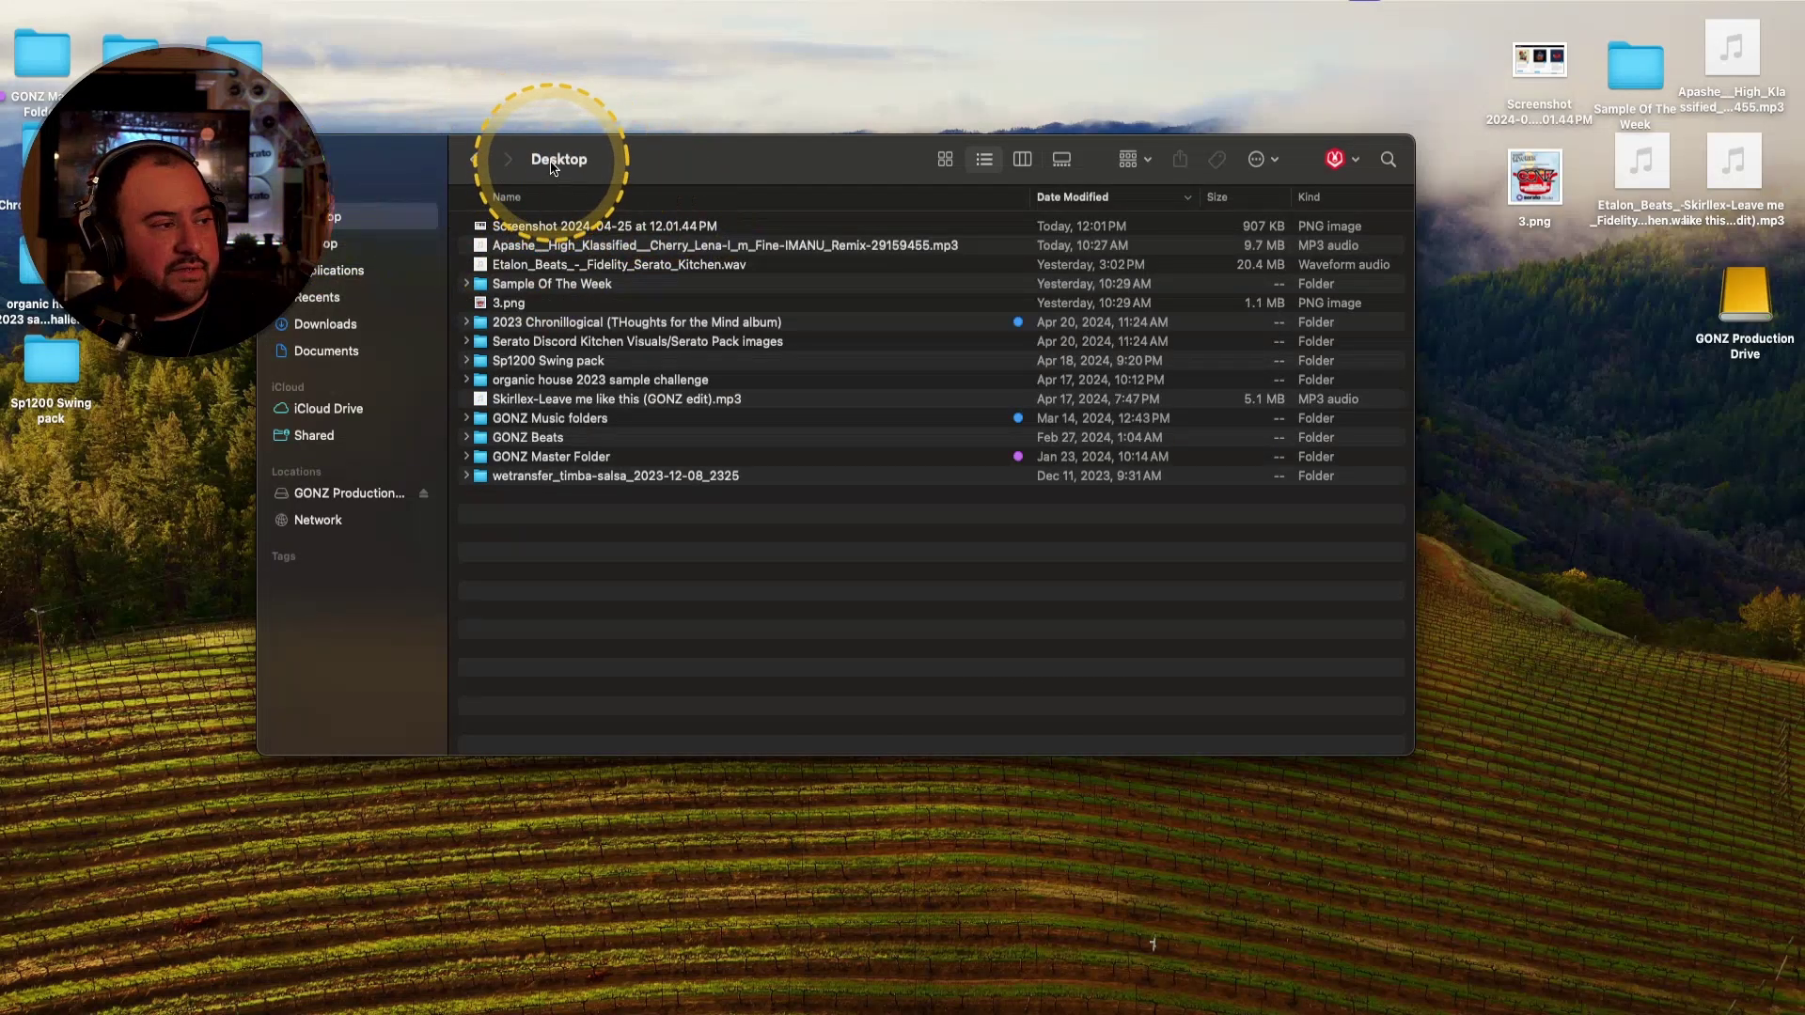
right_click(548, 179)
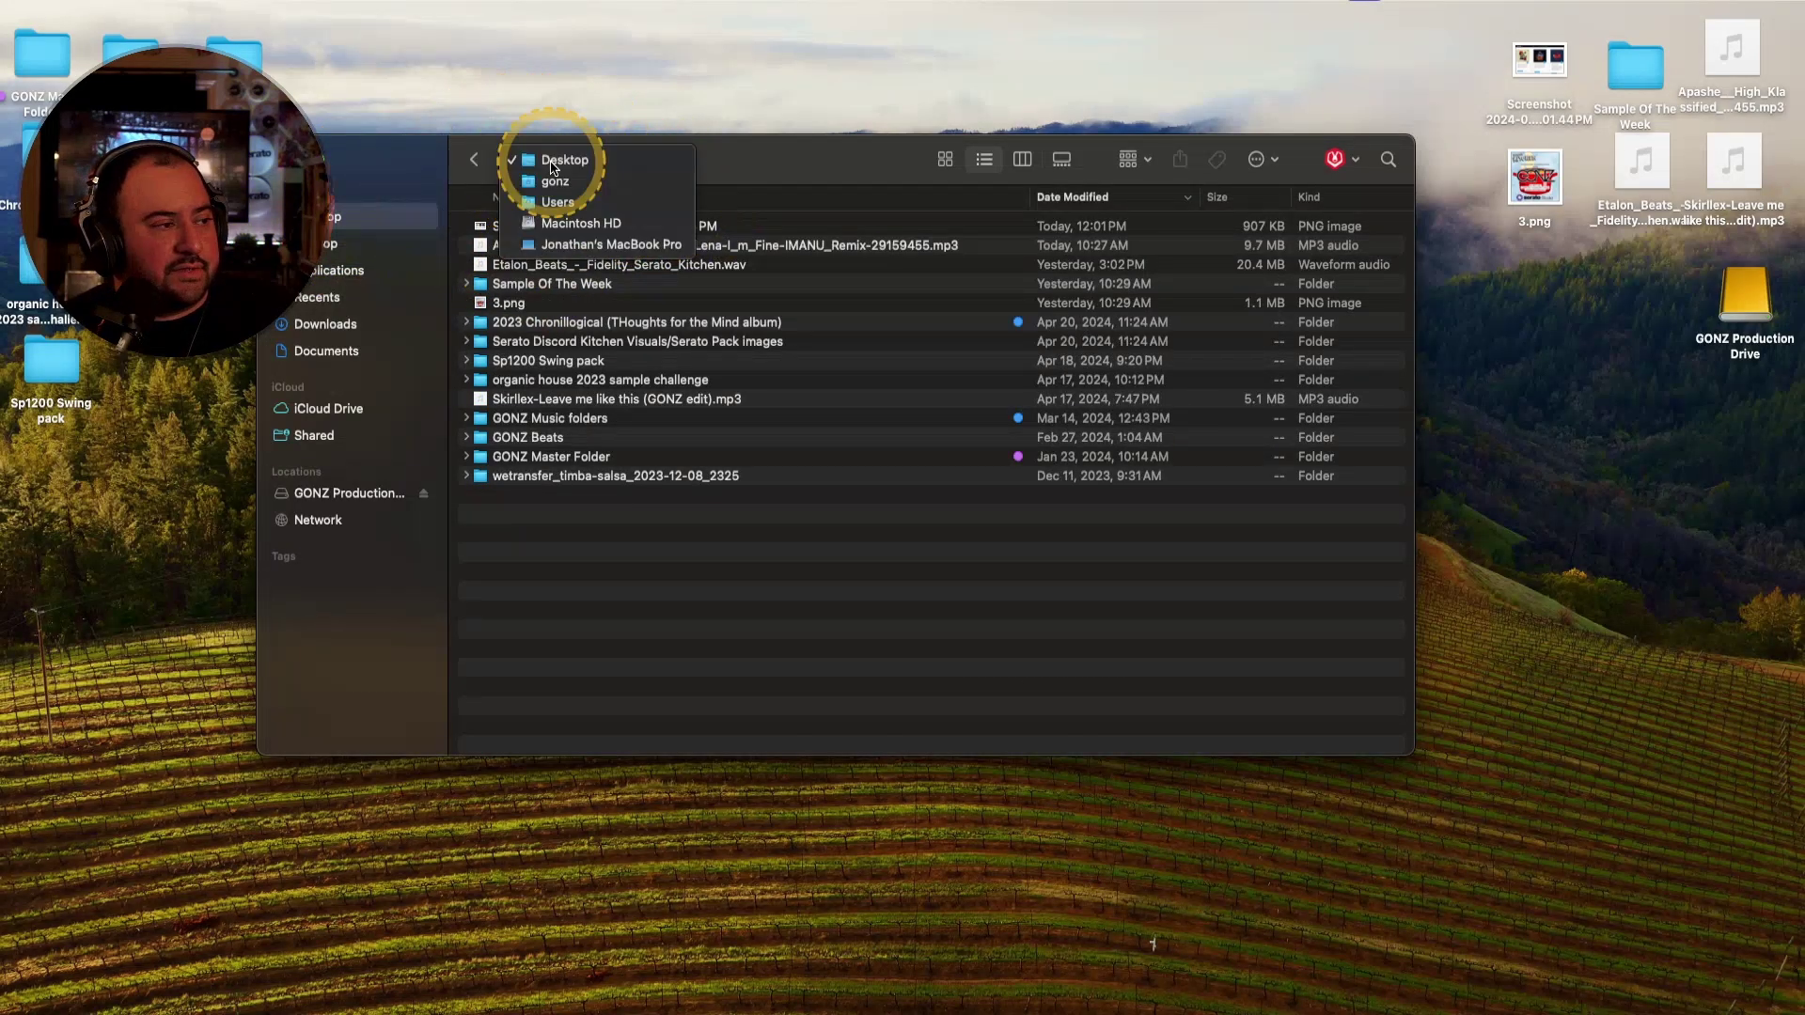
left_click(565, 223)
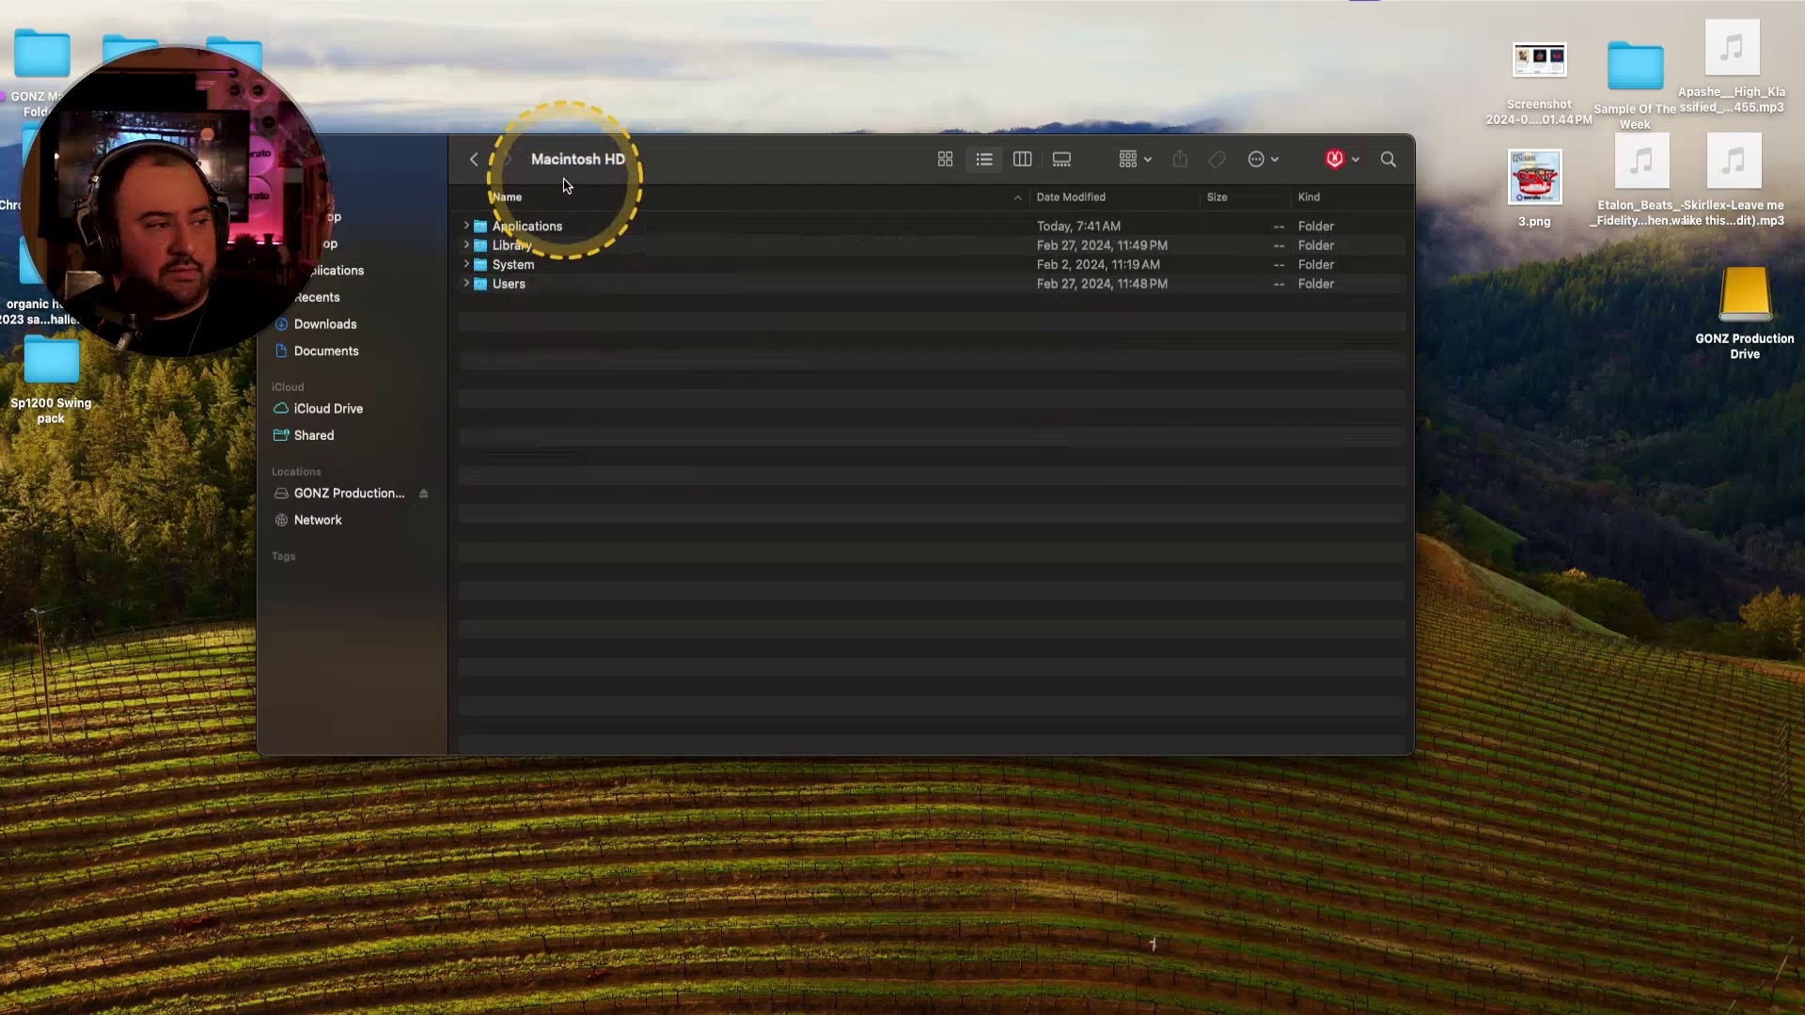
Open Users, gonz, Music, Serato Studio, Content and Serato Packs in turn.
double_click(508, 283)
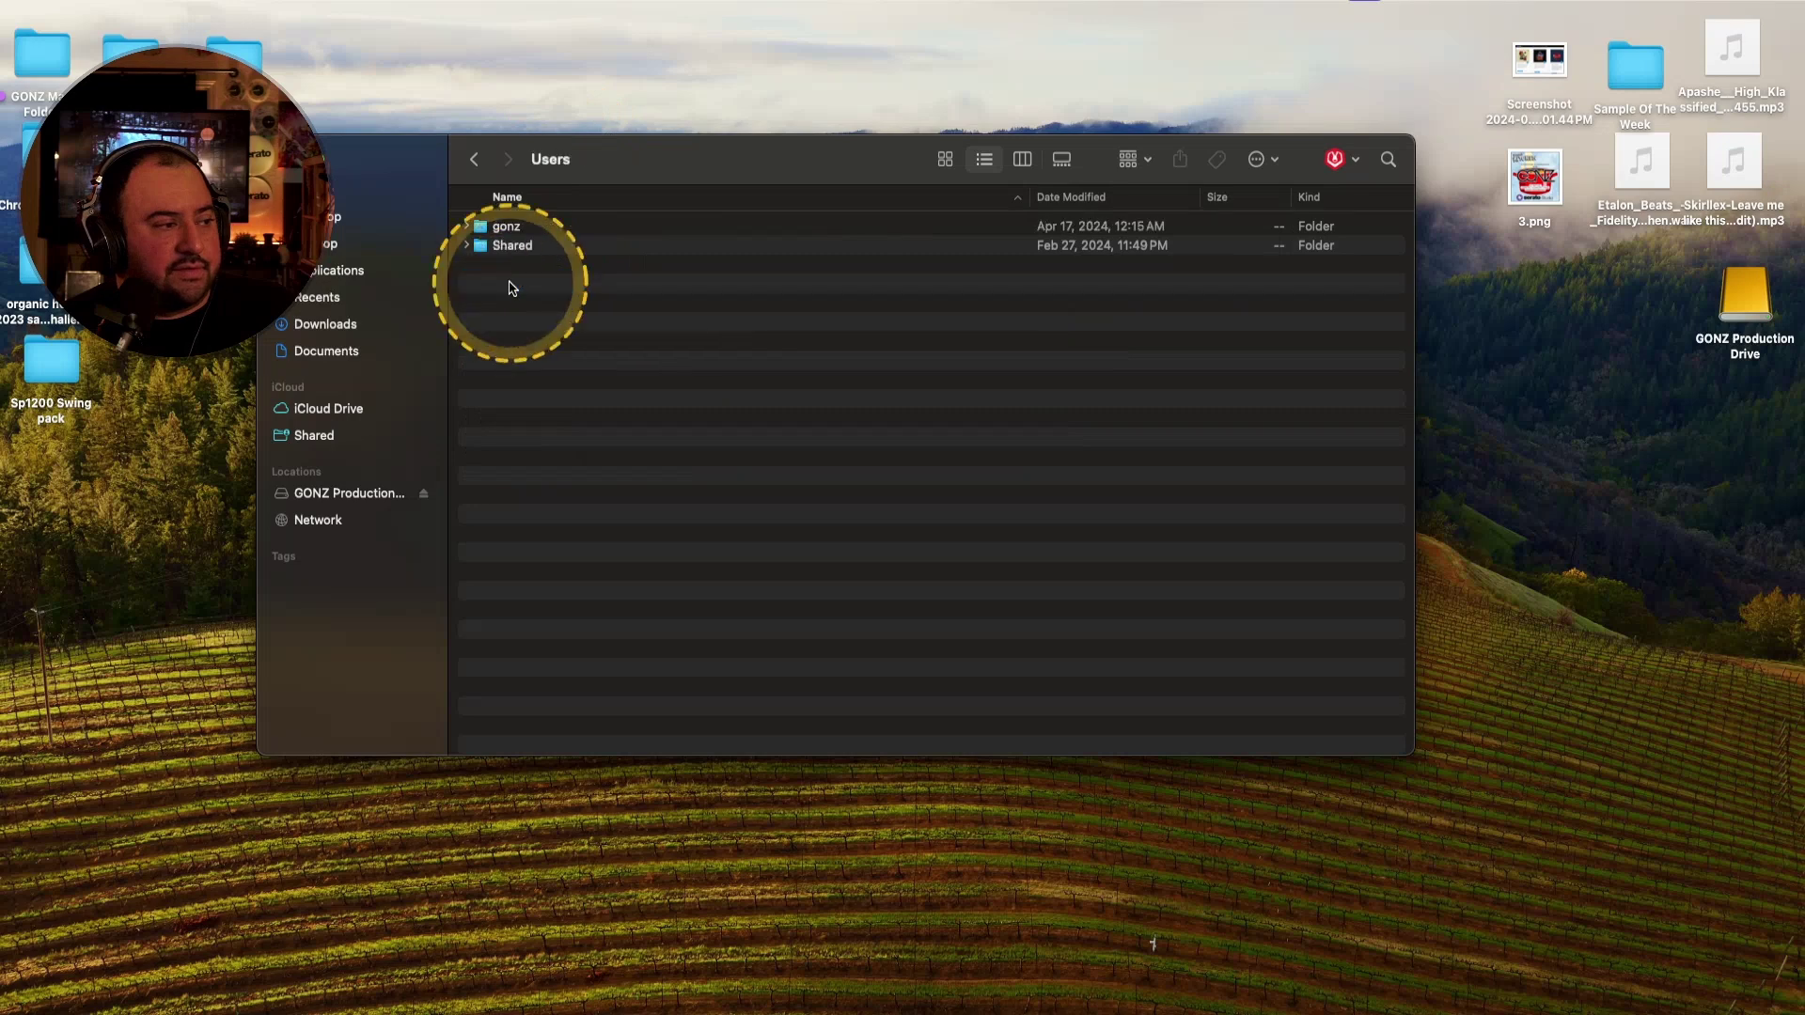
double_click(510, 228)
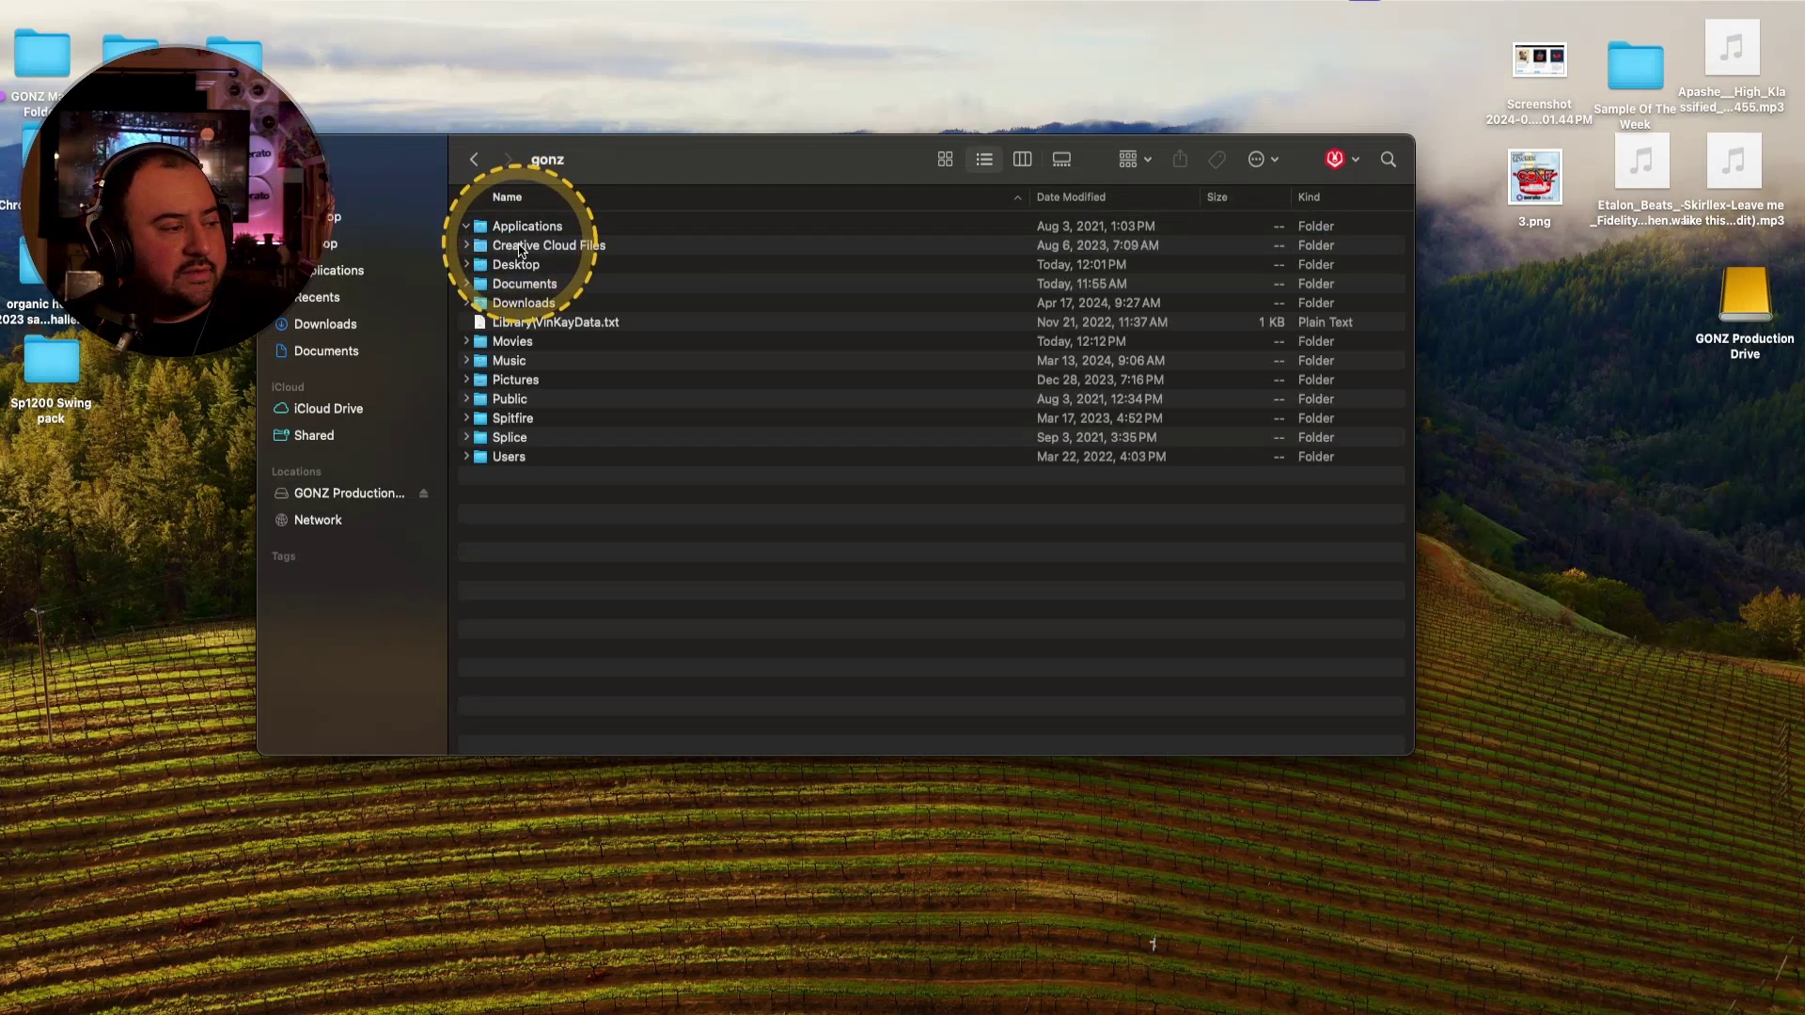
left_click(508, 361)
double_click(512, 361)
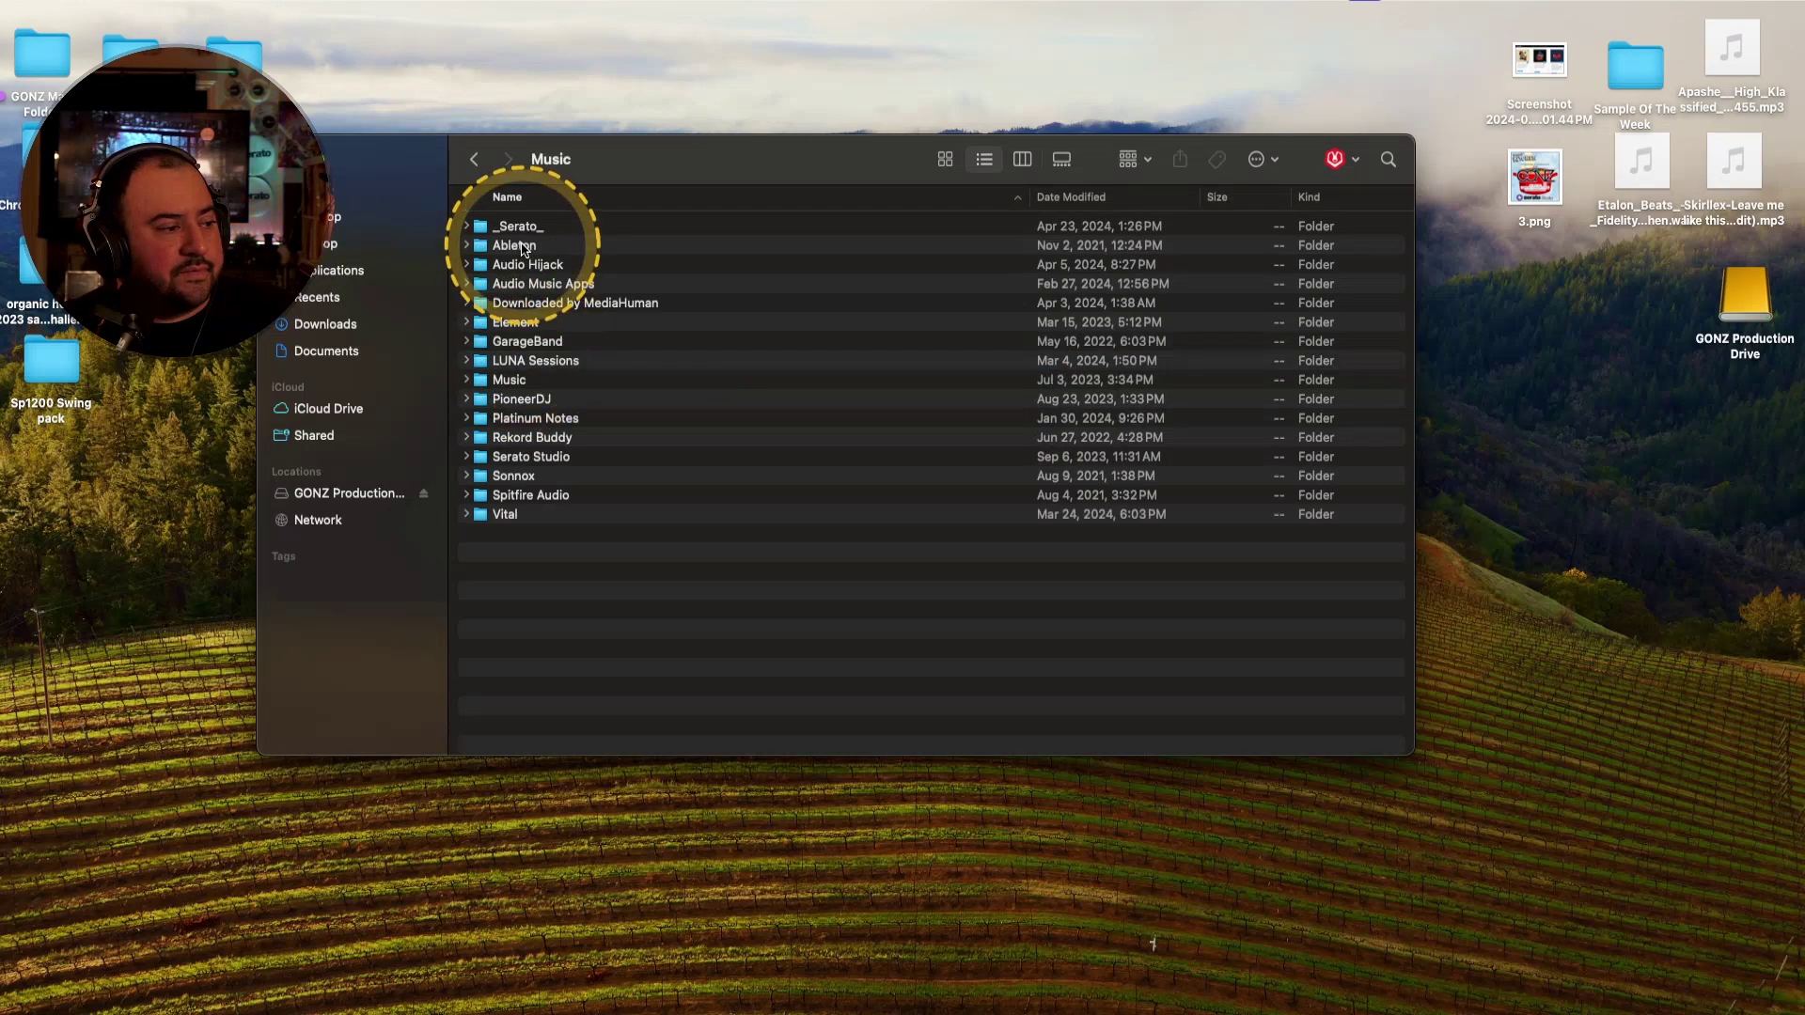
double_click(533, 458)
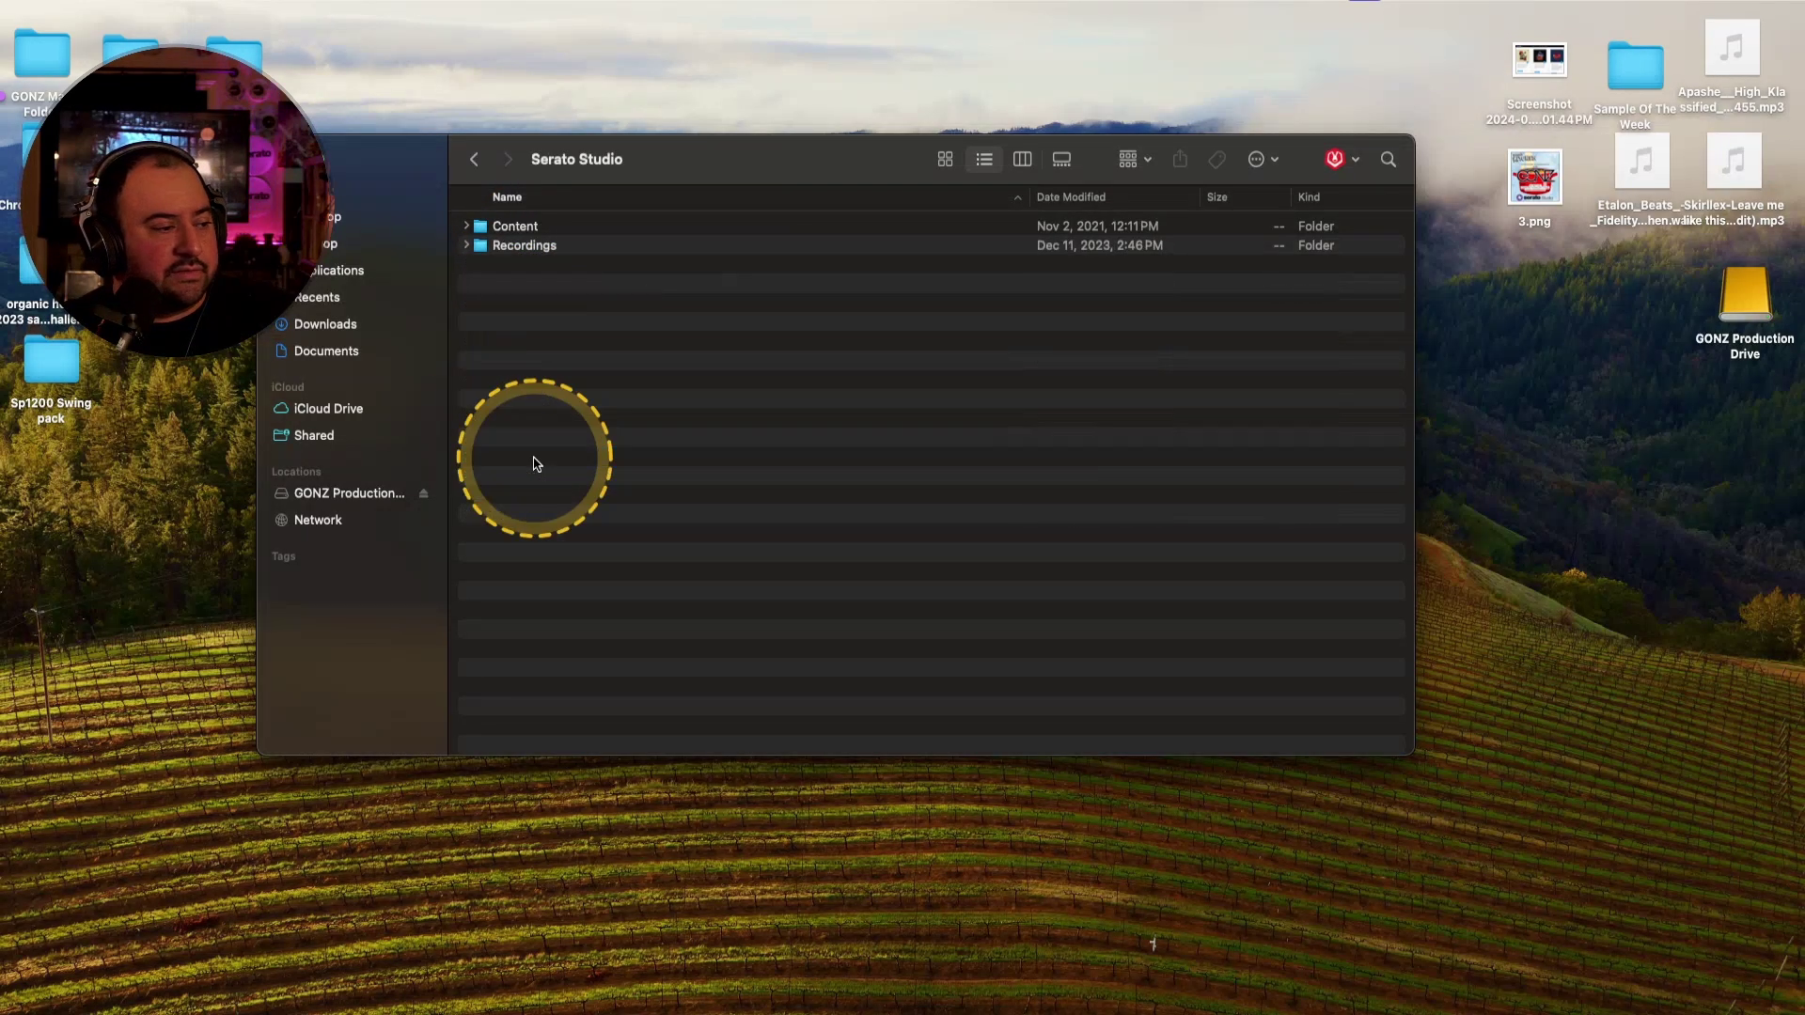
double_click(503, 230)
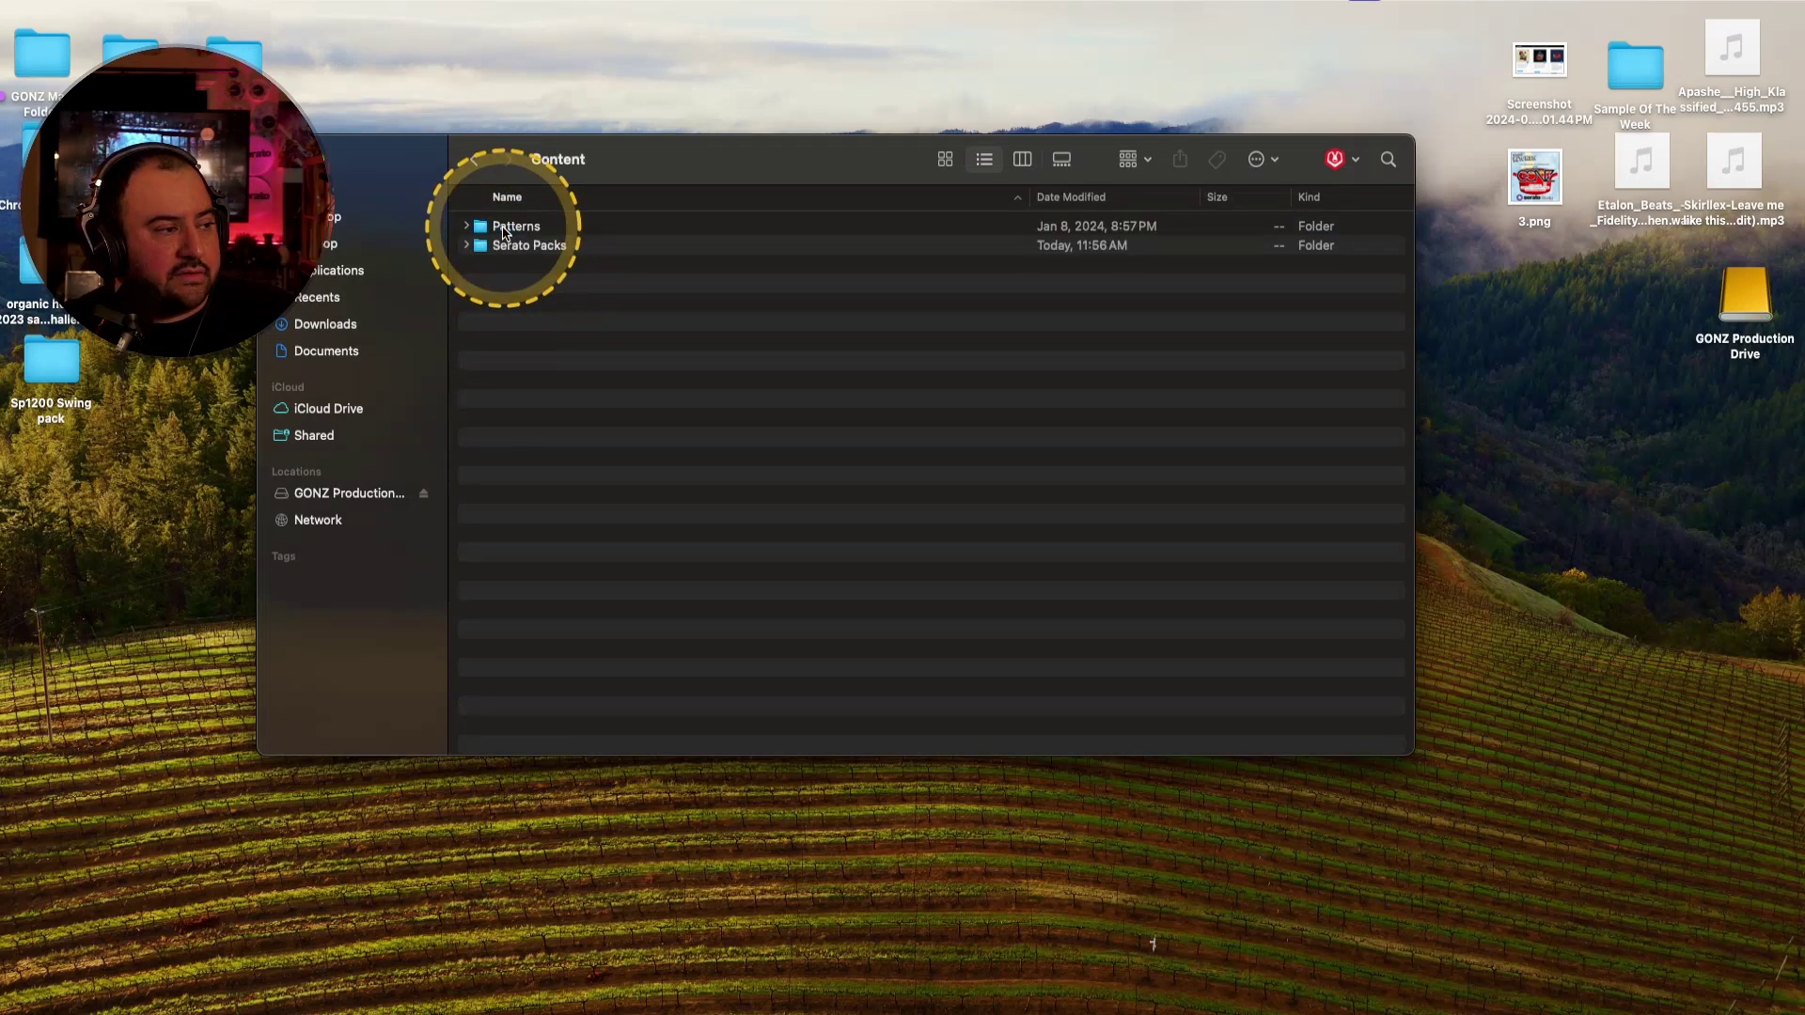
left_click(514, 247)
double_click(513, 247)
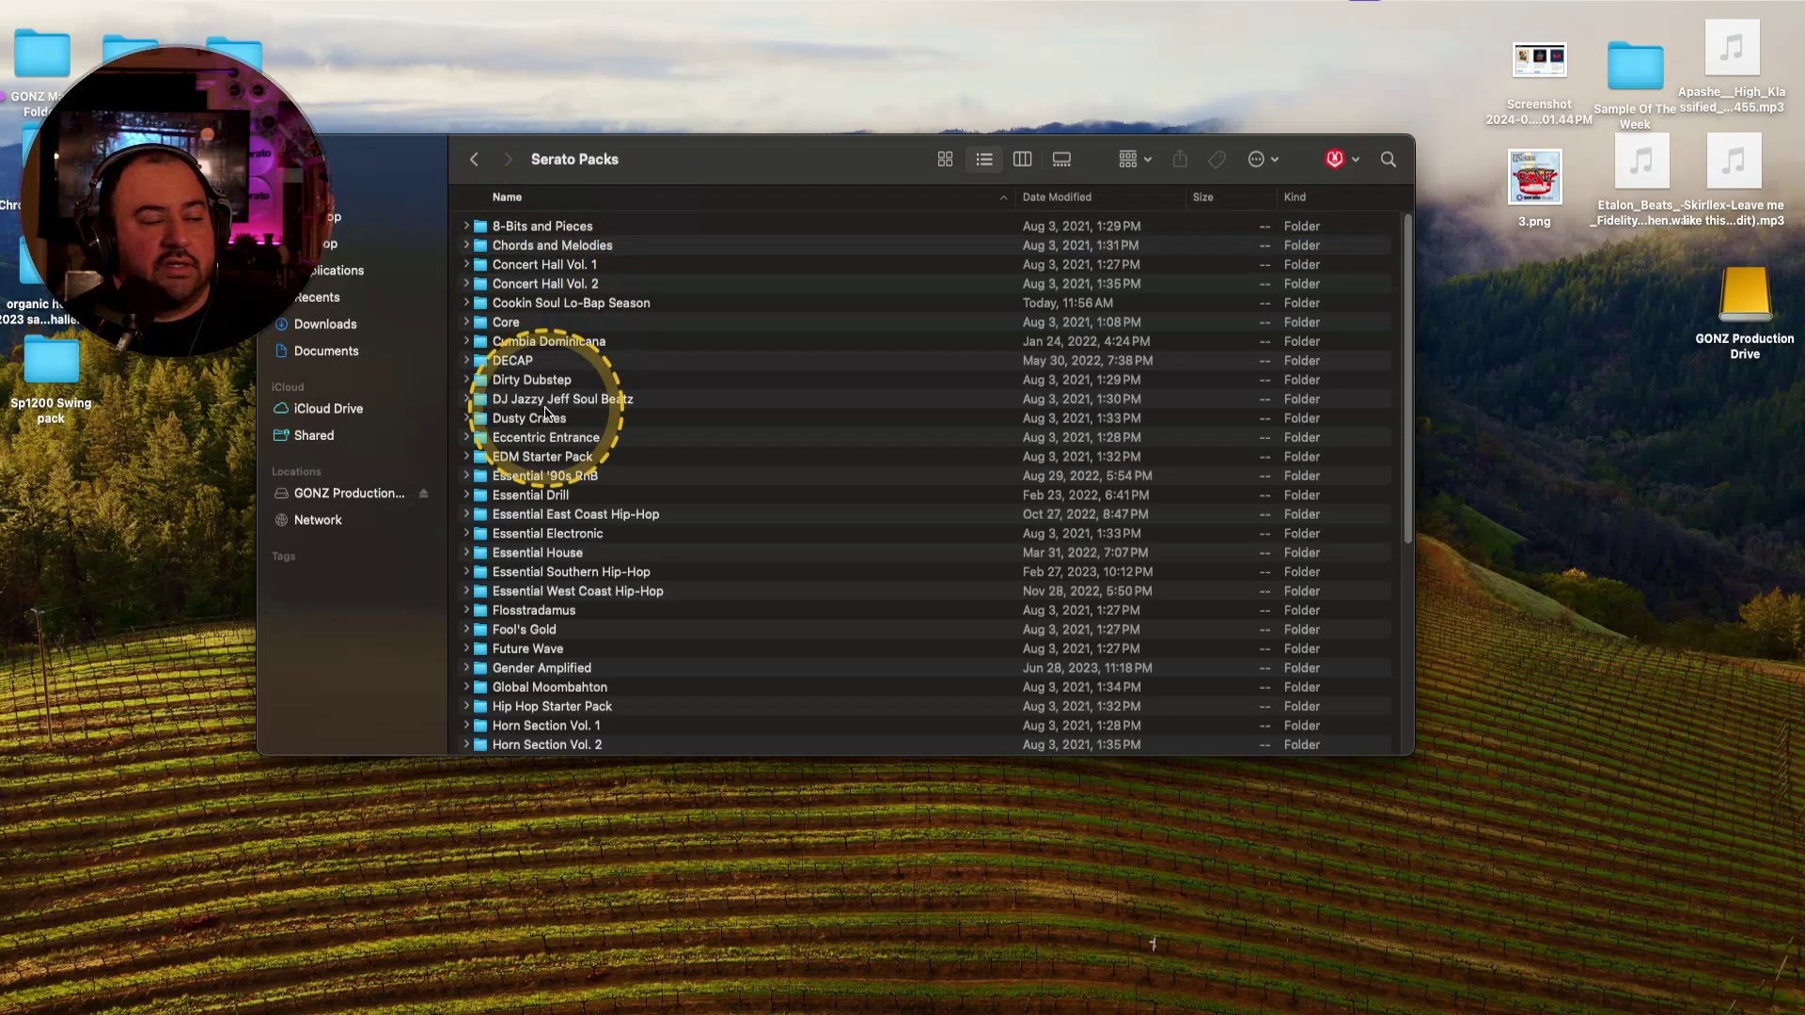
scroll(585, 511, "down", 3)
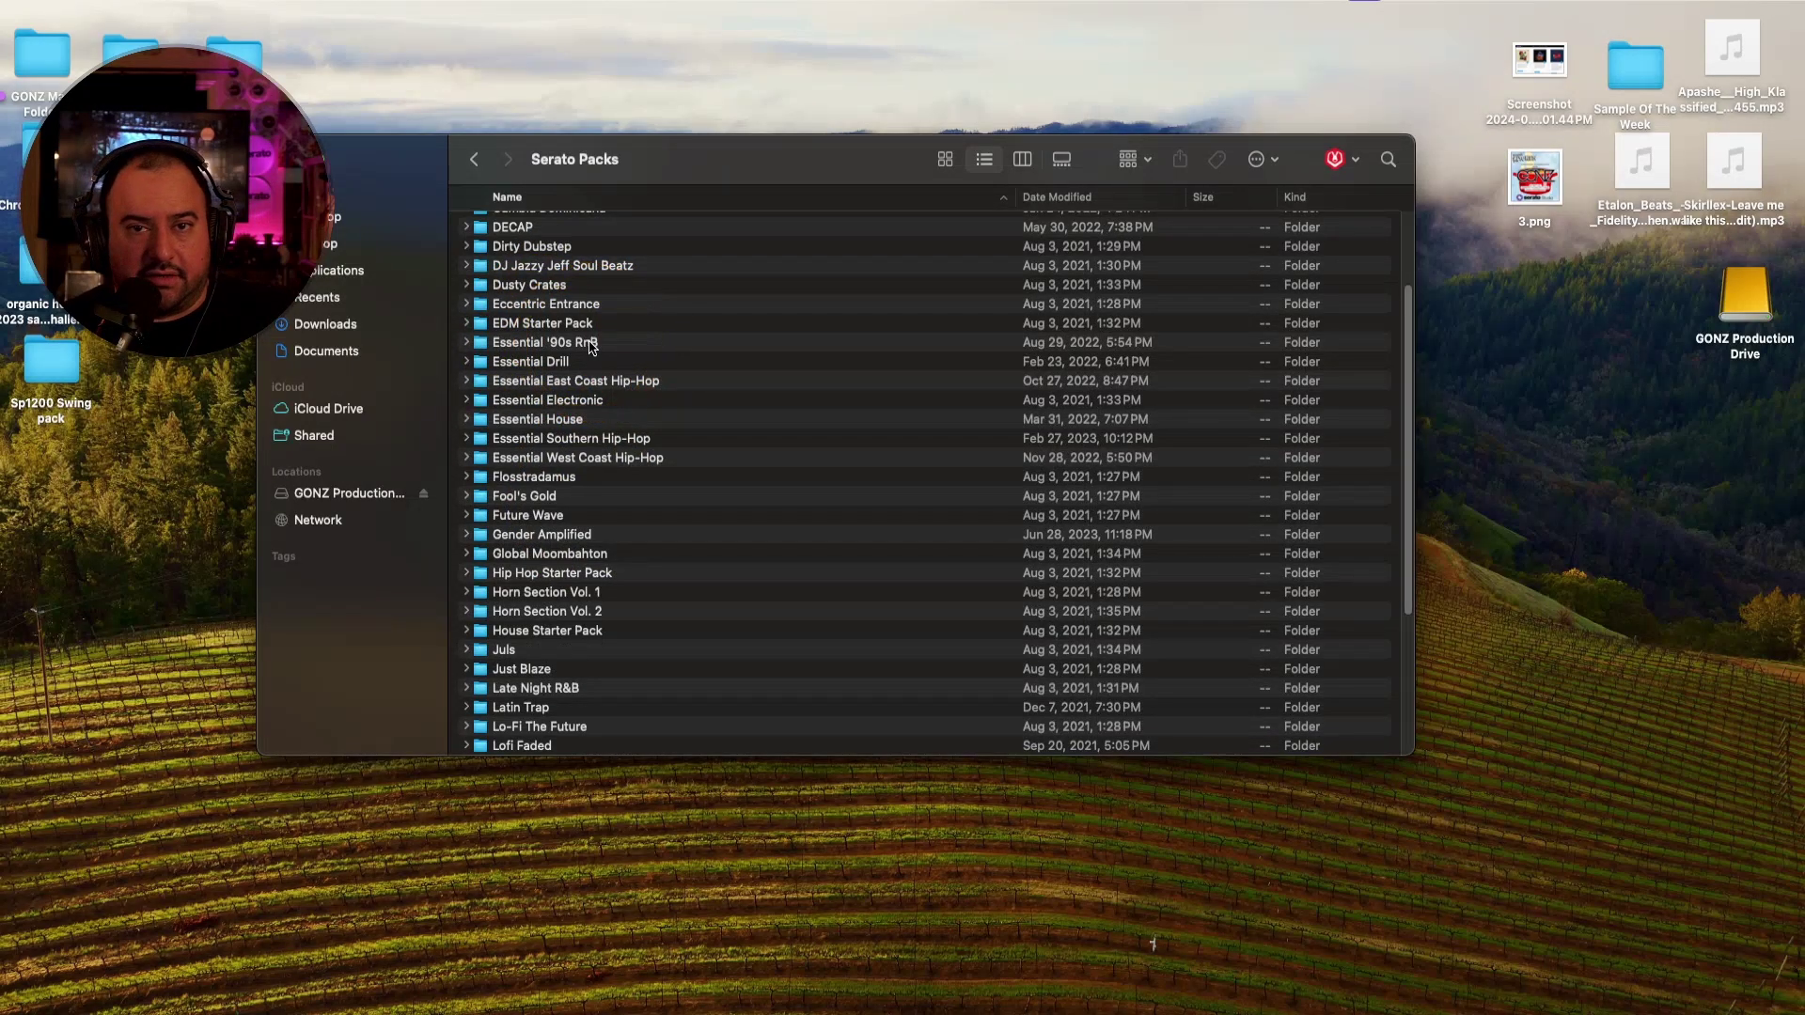
scroll(854, 559, "down", 1)
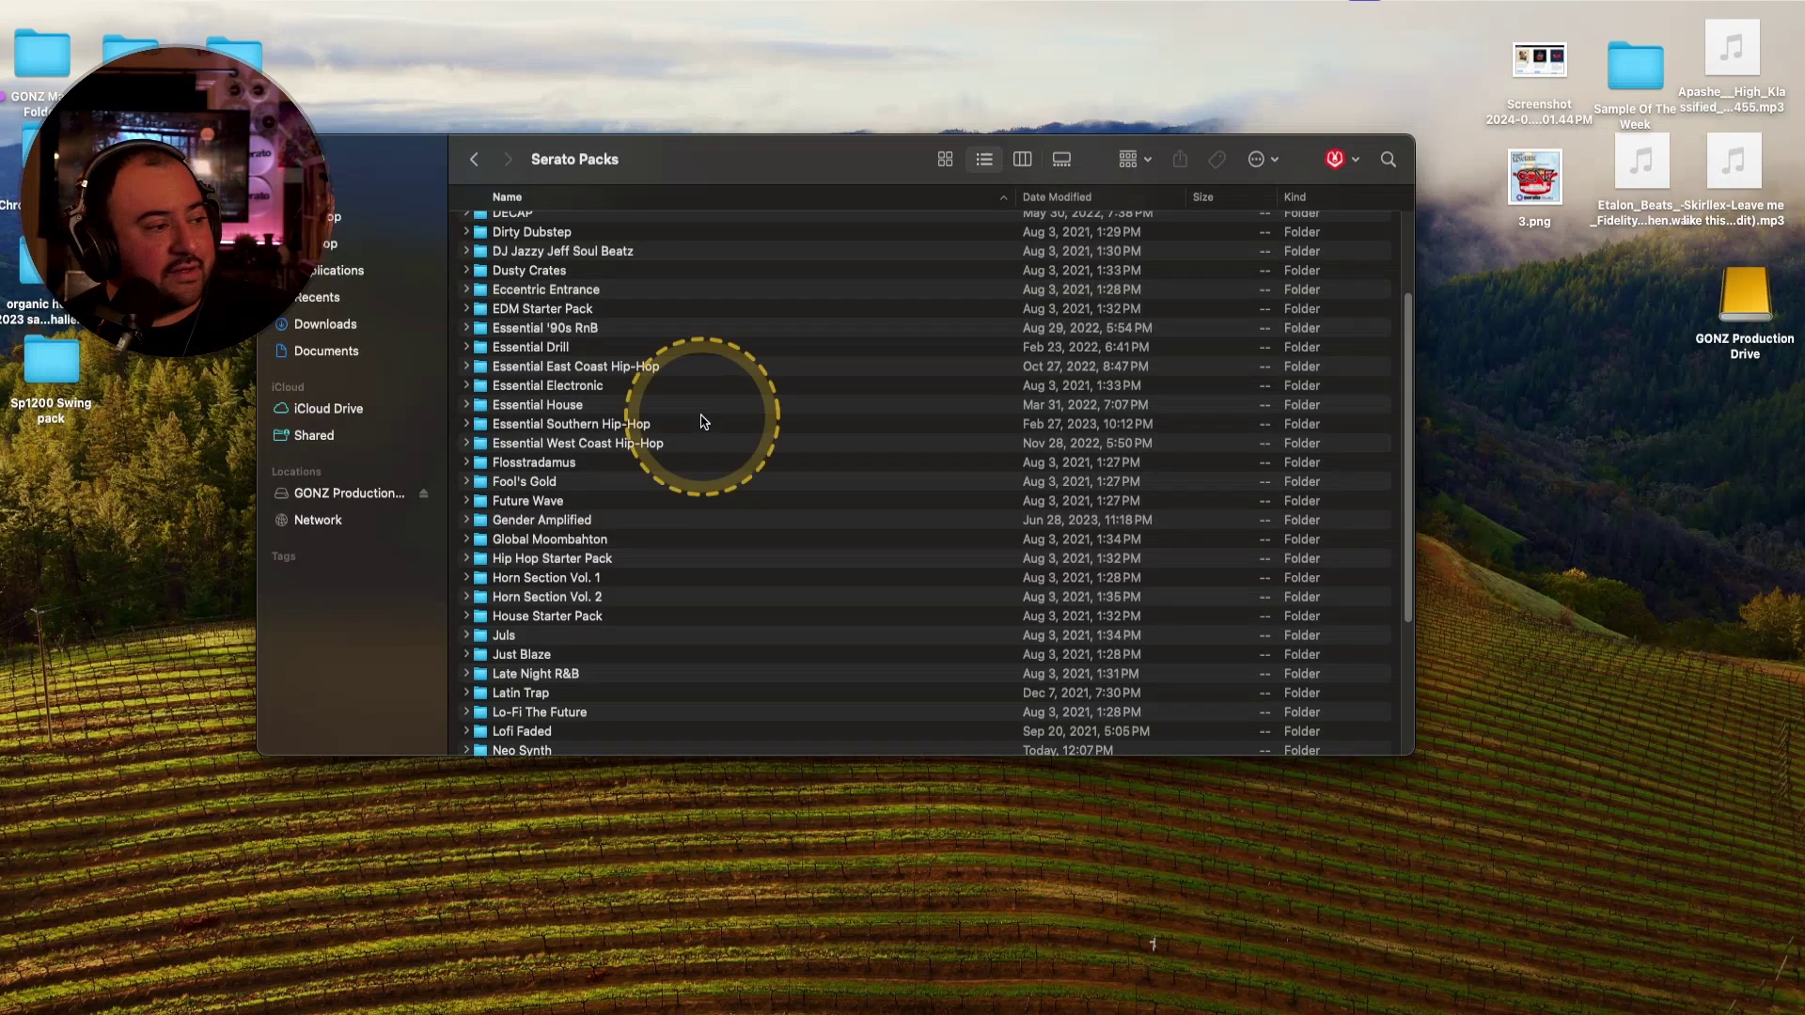
scroll(701, 422, "up", 1)
scroll(701, 422, "up", 3)
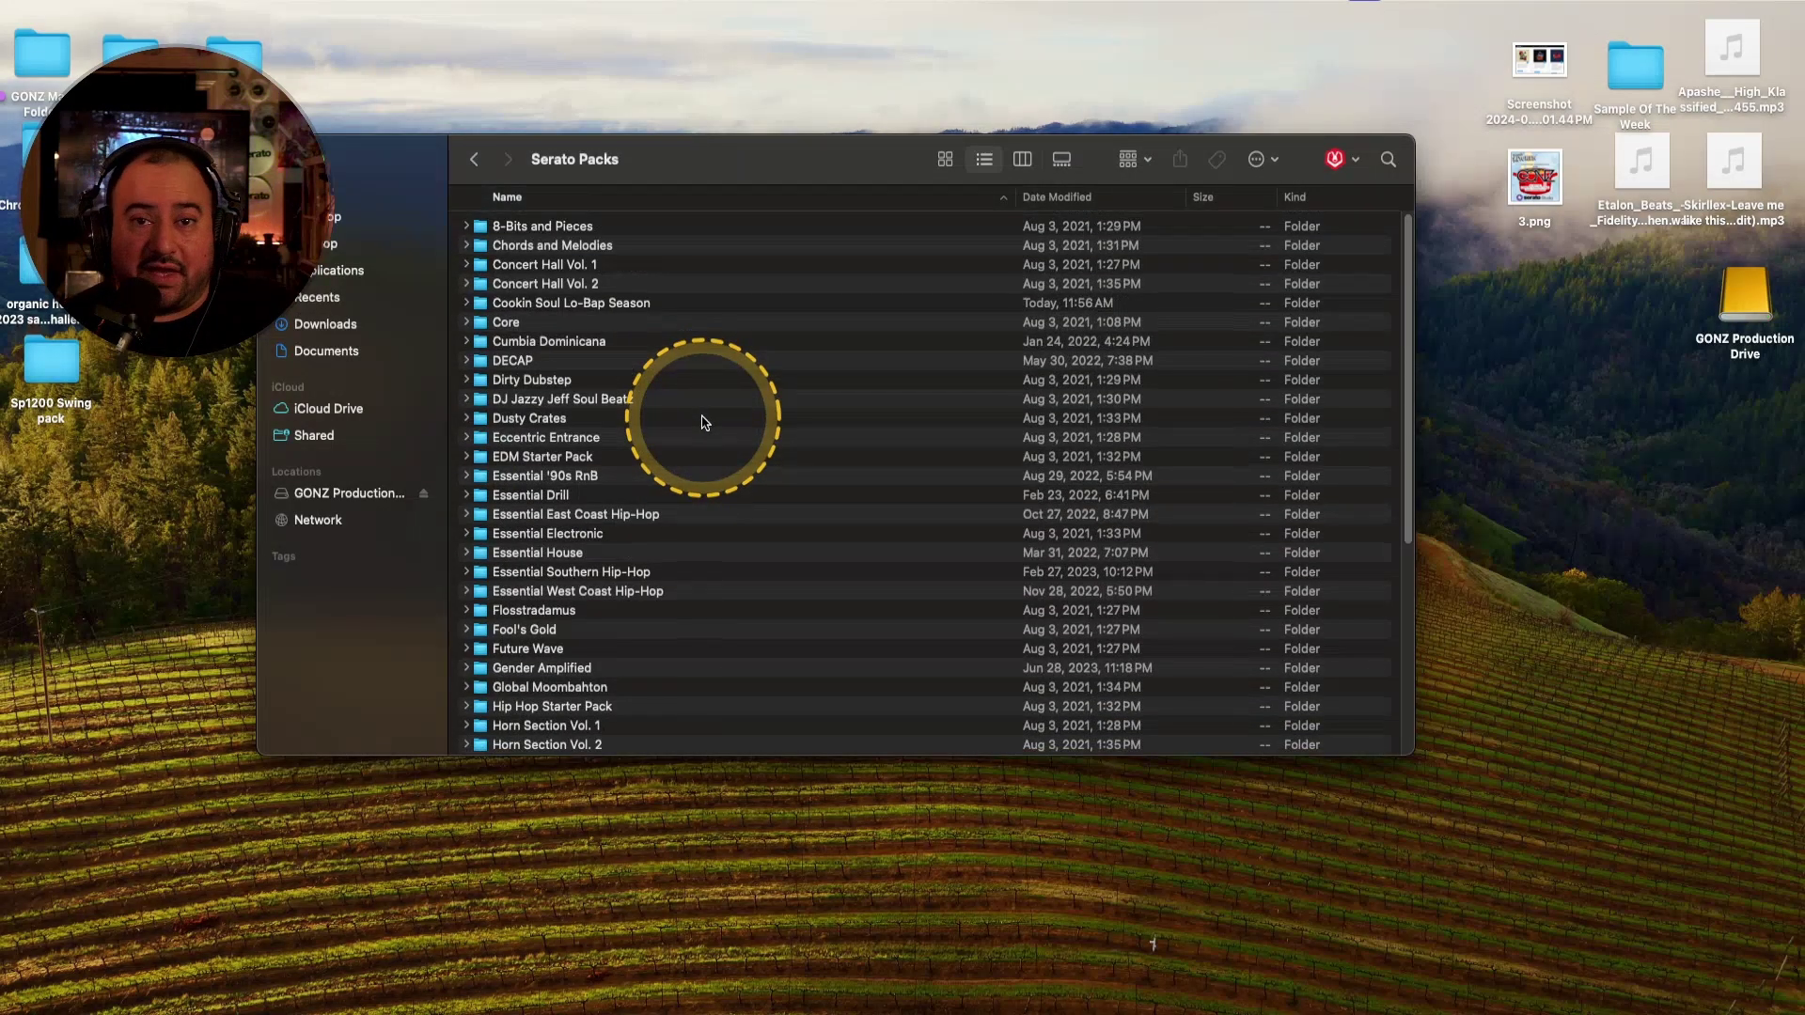